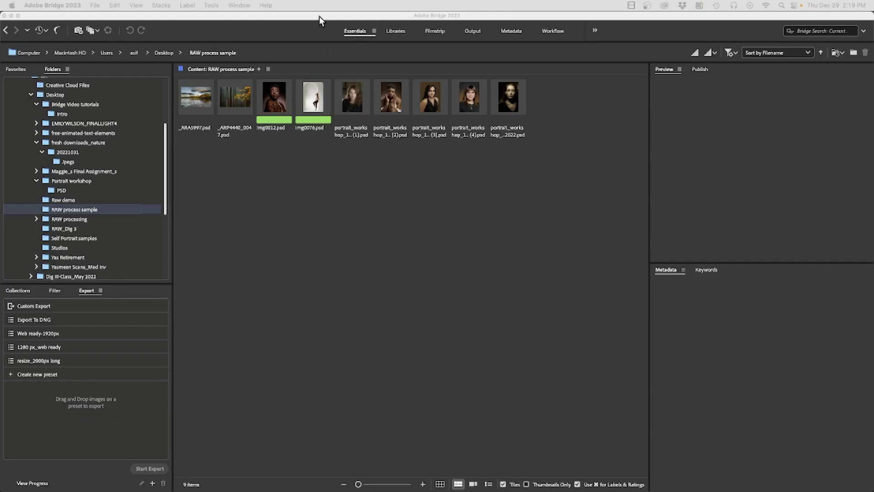
Select the seven portrait images in the RAW process sample folder and open Batch Rename for them.
click(318, 15)
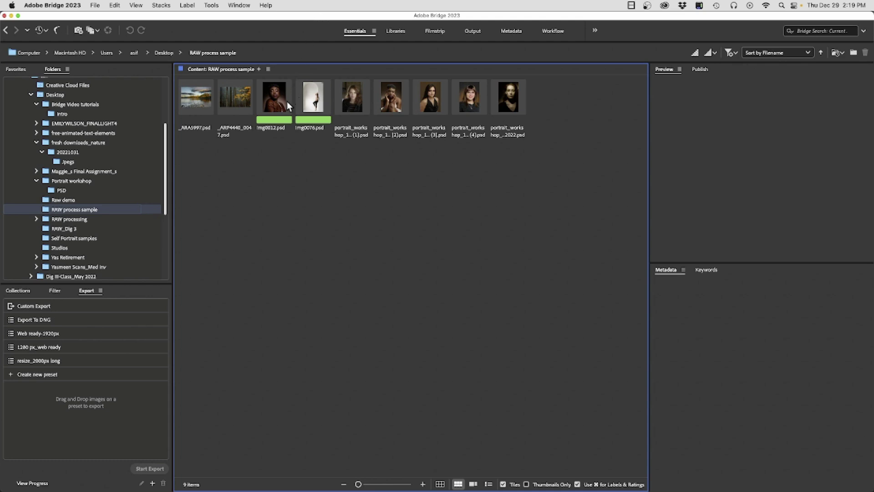
drag(274, 135, 312, 122)
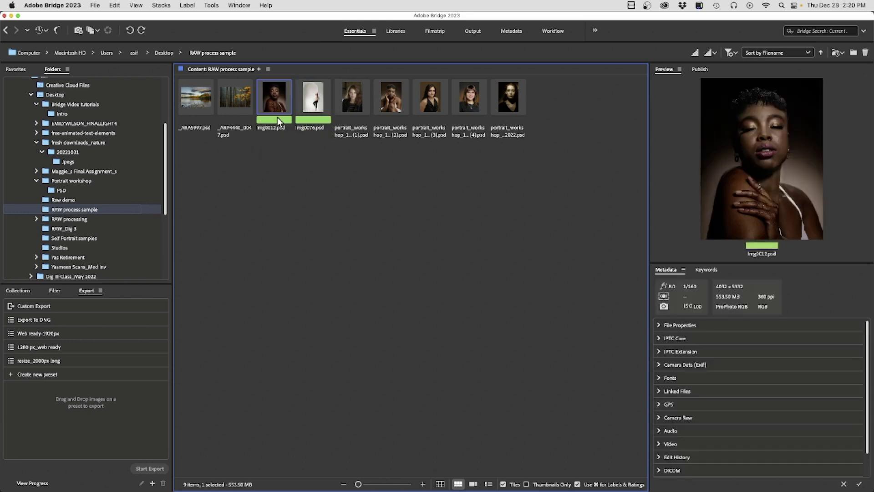
click(277, 141)
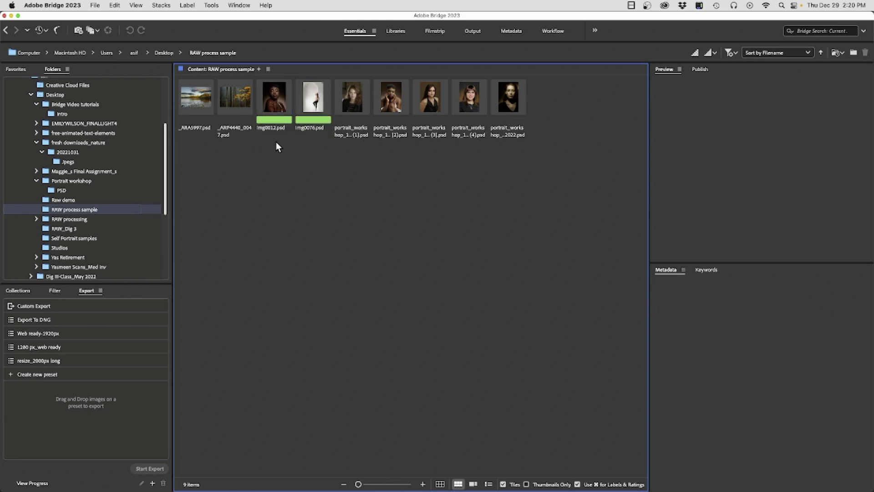
drag(273, 144, 513, 94)
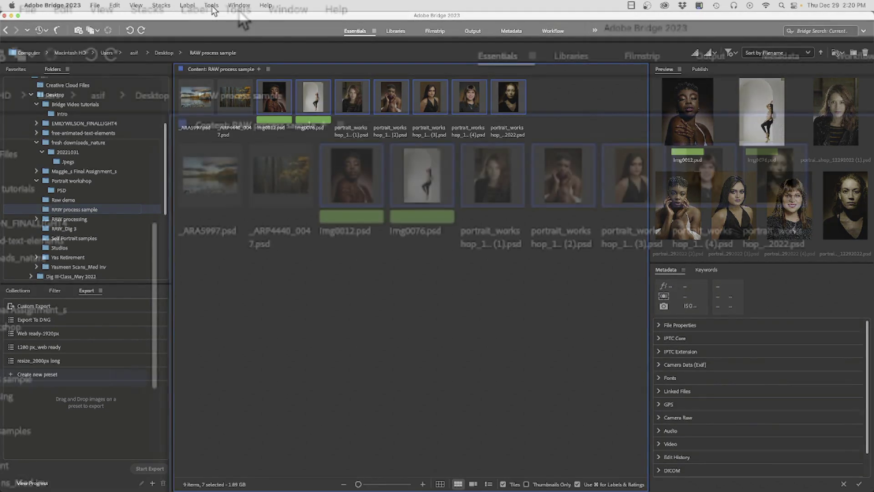
click(213, 6)
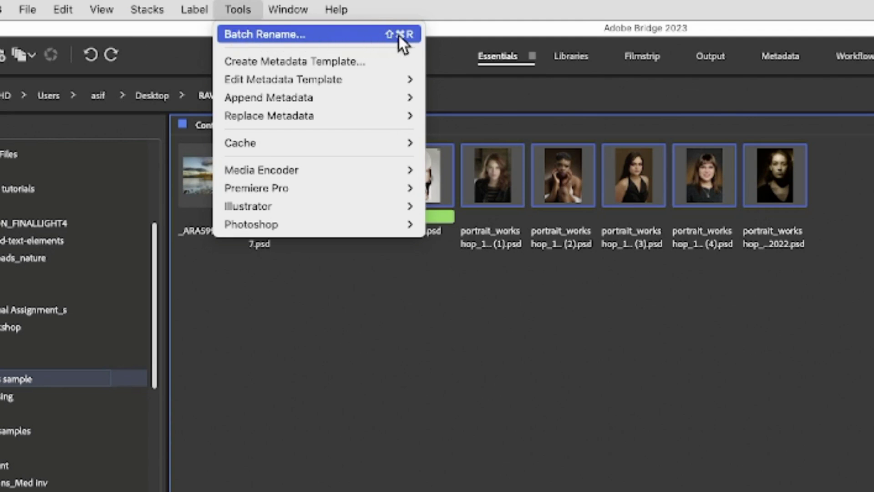
click(367, 36)
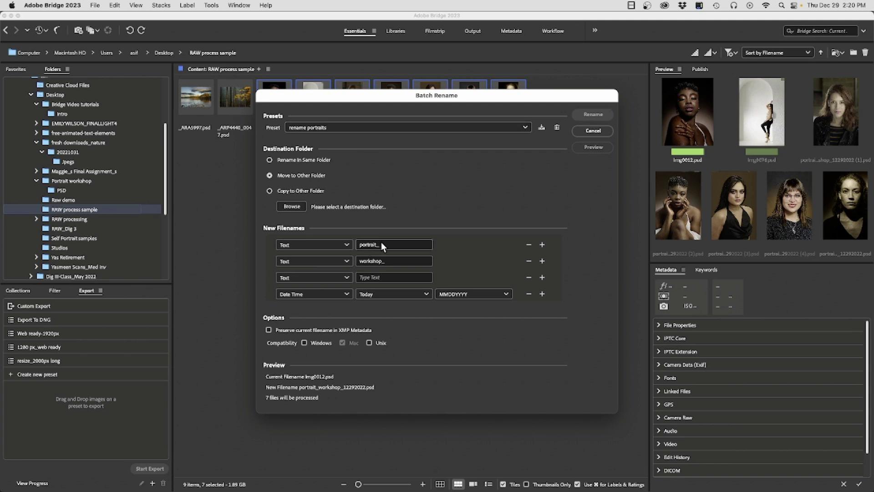
Set the first text part of the new filename to people_ and base the date part on Date Created.
drag(386, 242, 365, 242)
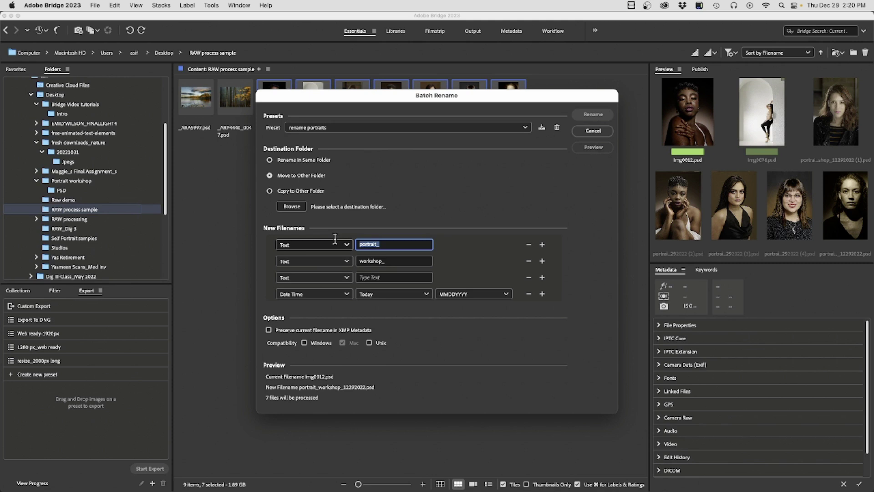
text(people)
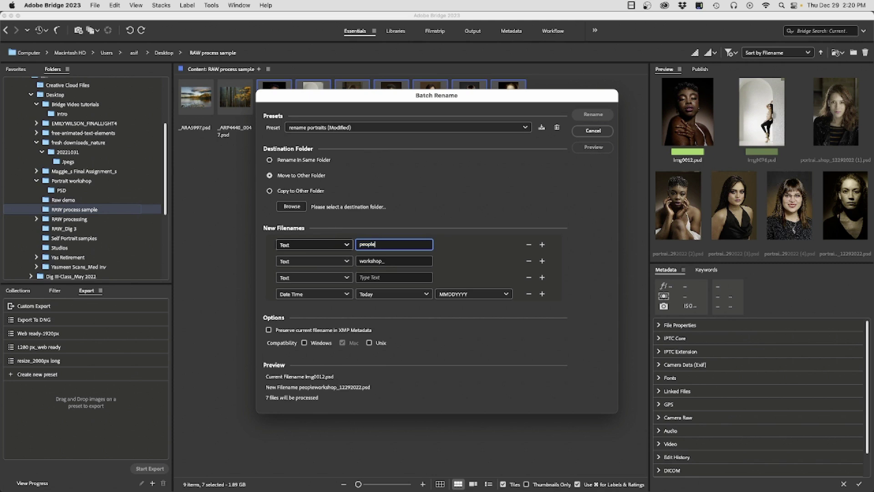
text(_)
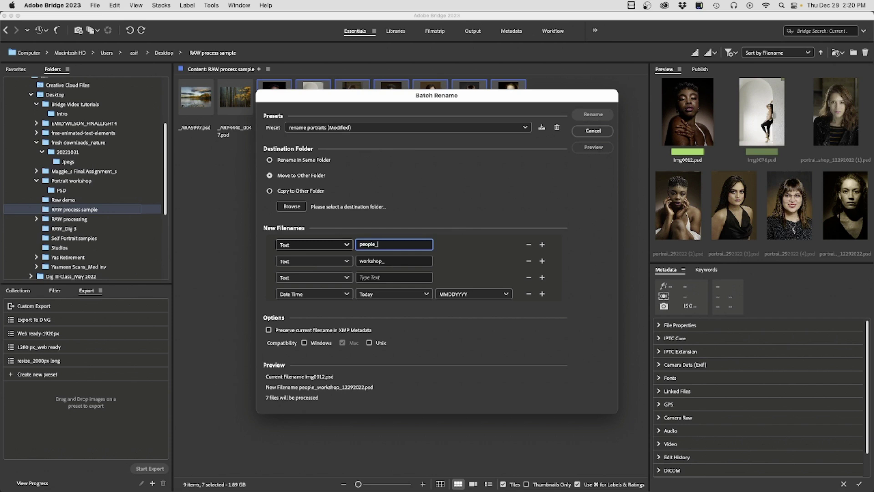
click(426, 294)
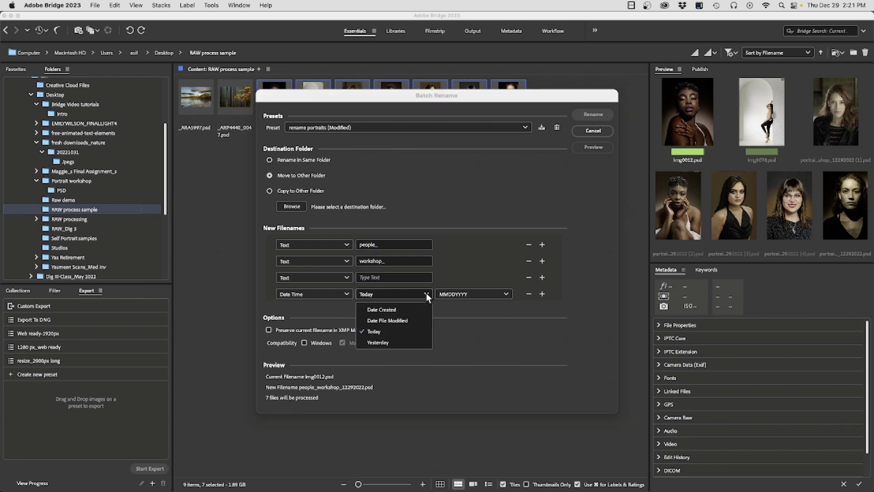
click(382, 309)
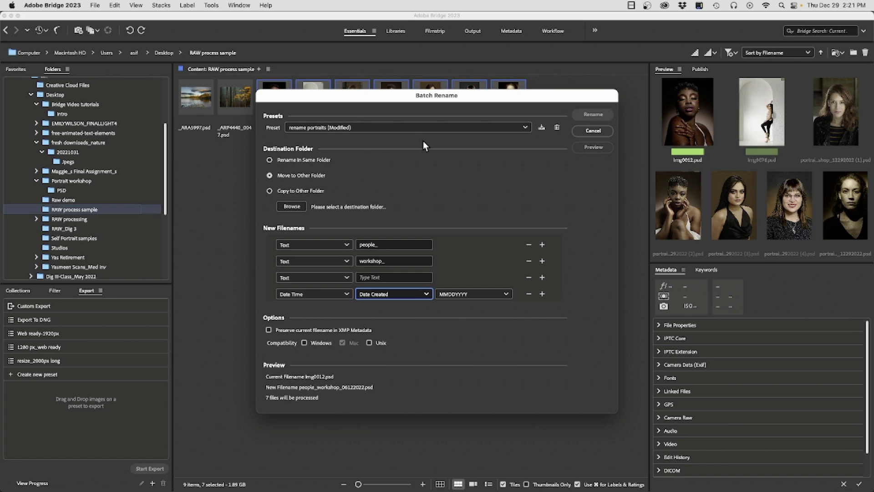
Rename the portraits in the same folder, with the empty text part changed to a three-digit sequence number starting at 1.
click(269, 160)
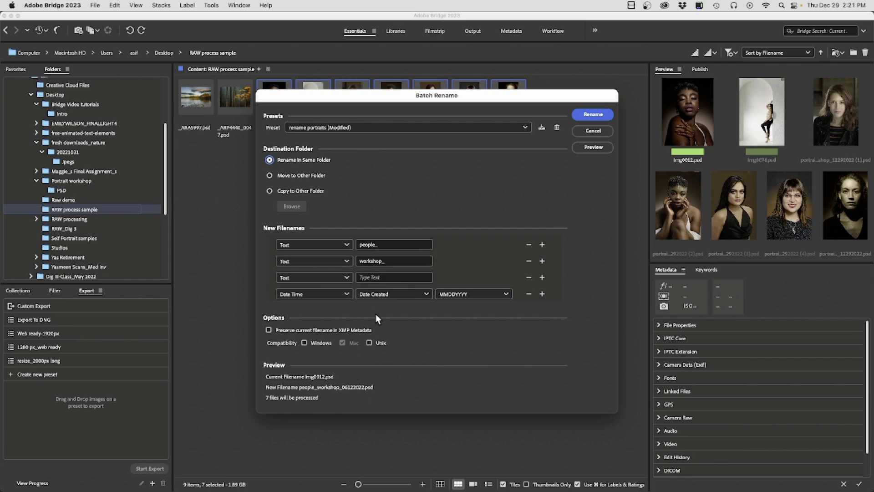
click(346, 277)
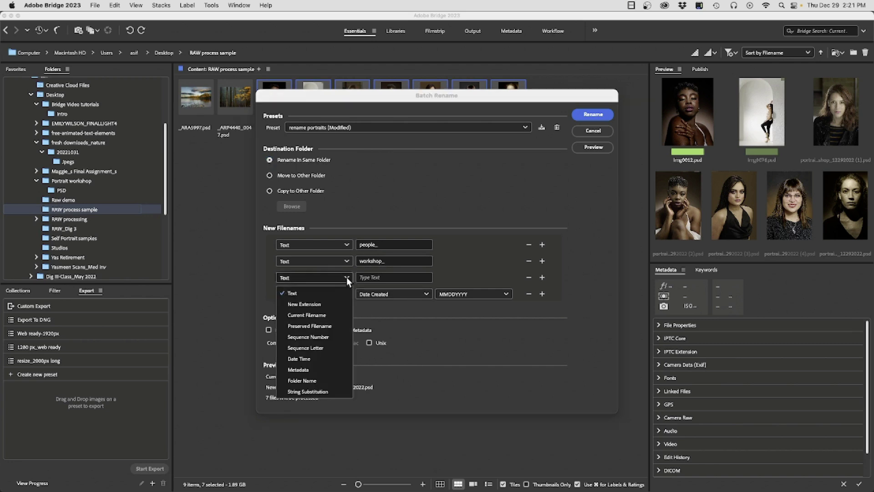
click(319, 335)
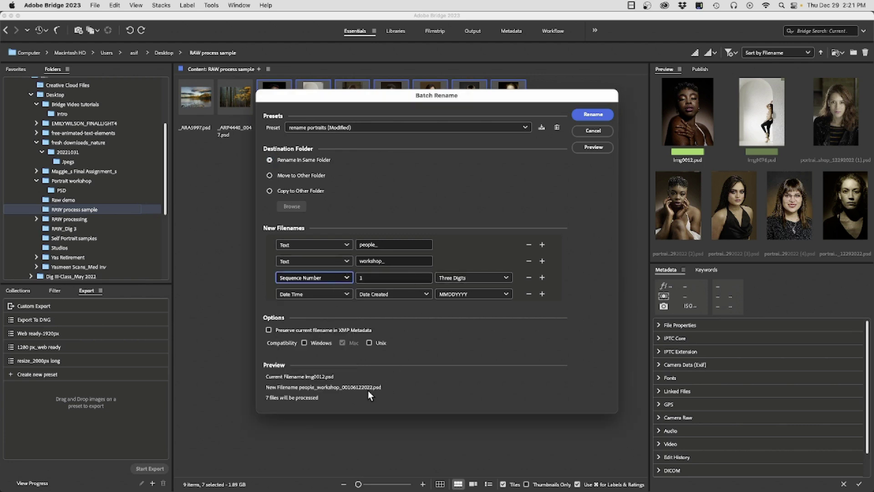
click(374, 278)
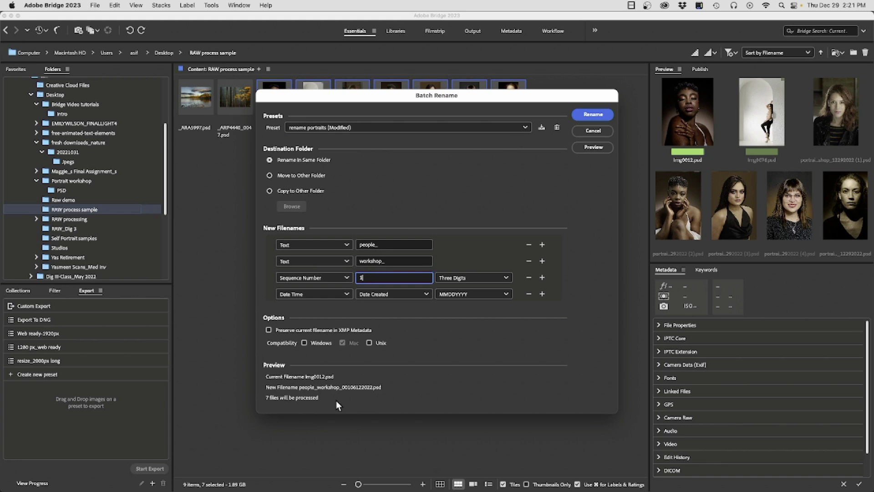
click(593, 114)
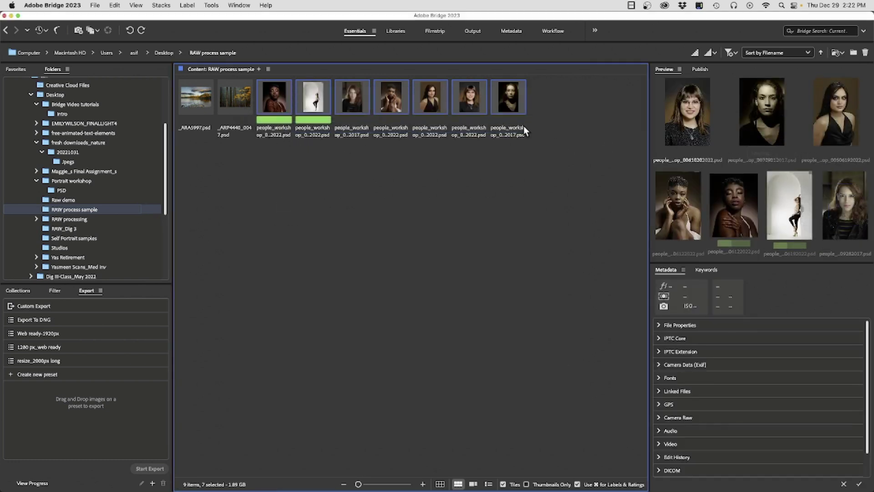
Start a batch rename of the two landscape images with nature_ as the first text part.
click(203, 99)
shift+click(239, 99)
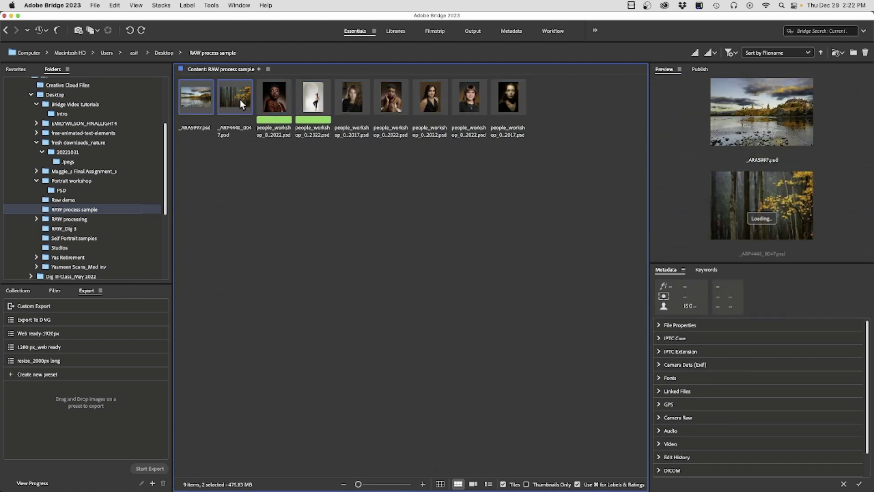
click(211, 6)
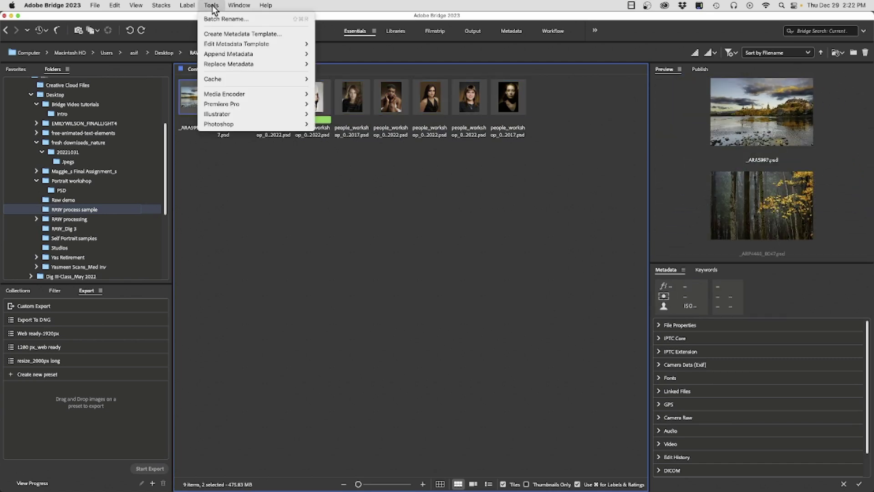
click(215, 20)
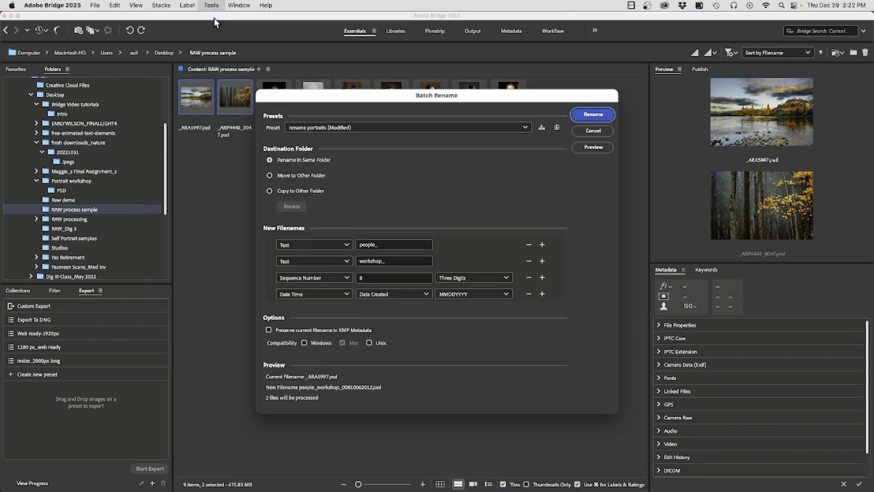
click(391, 245)
drag(391, 245, 343, 246)
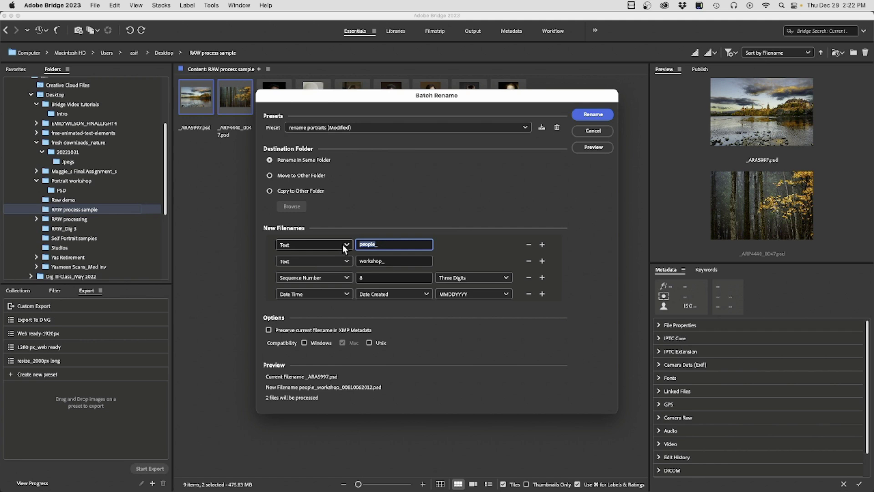
text(nature_)
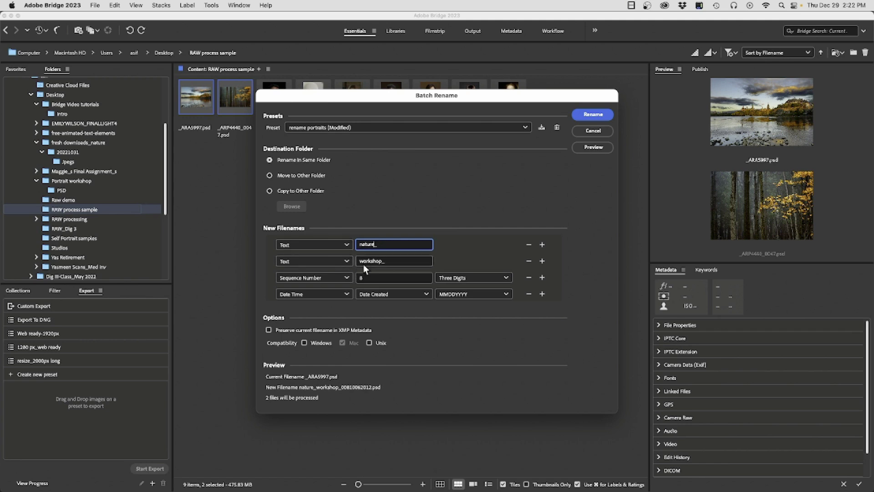
Rename the landscape images without the workshop_ text part and with the three-digit sequence number starting at 1.
click(381, 260)
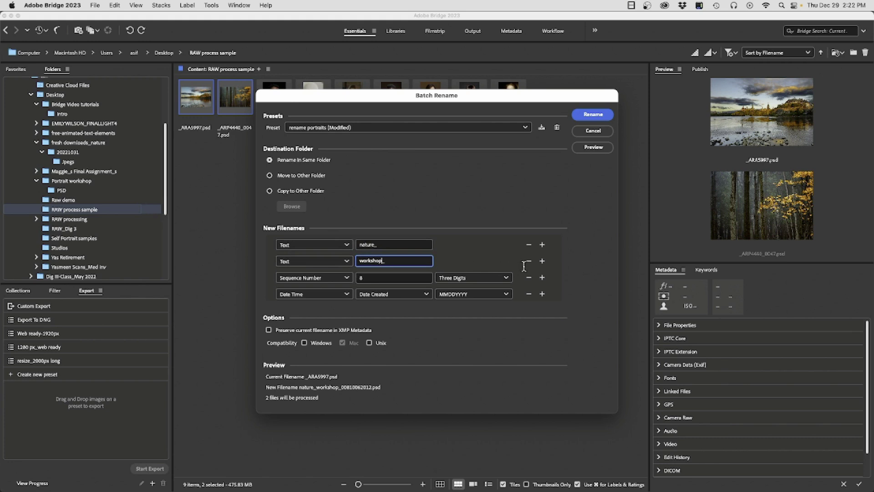
click(529, 262)
click(365, 260)
text(1)
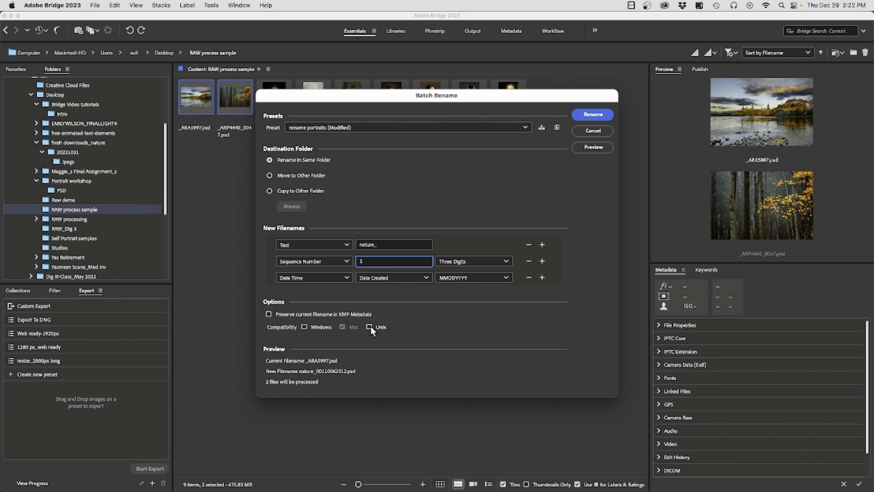
click(596, 114)
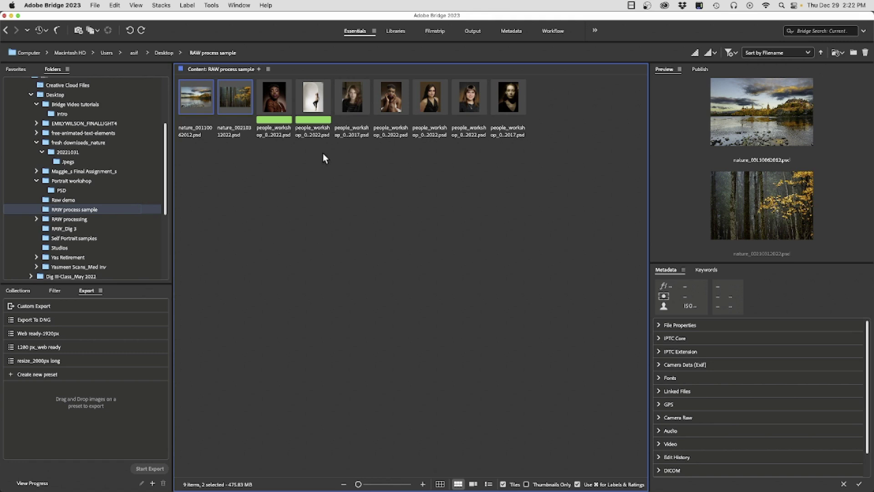
Examine the renamed images one by one, starting with the river landscape, checking each preview and file name.
click(299, 174)
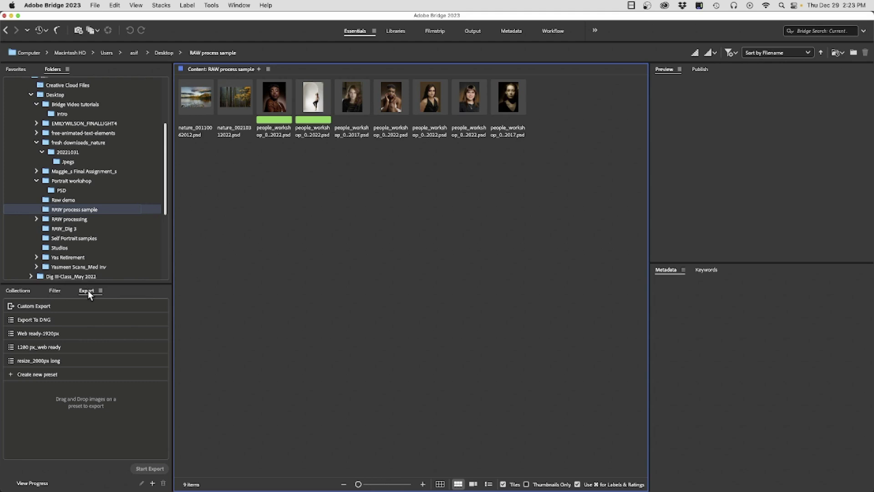
click(195, 95)
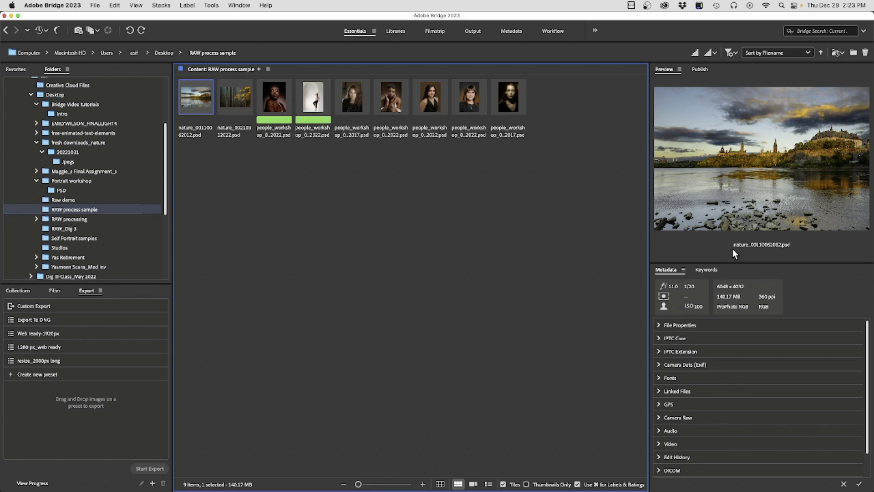
key(Right)
key(Right)
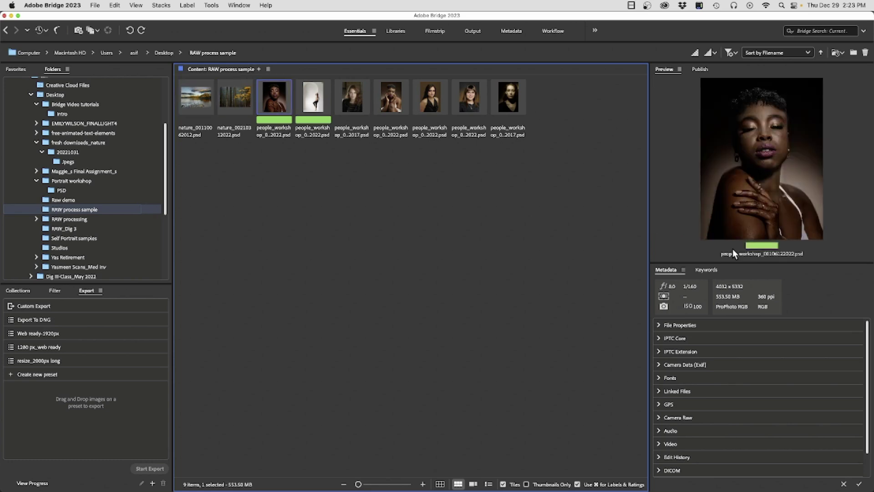
key(Right)
key(Right)
key(Right)
key(Right)
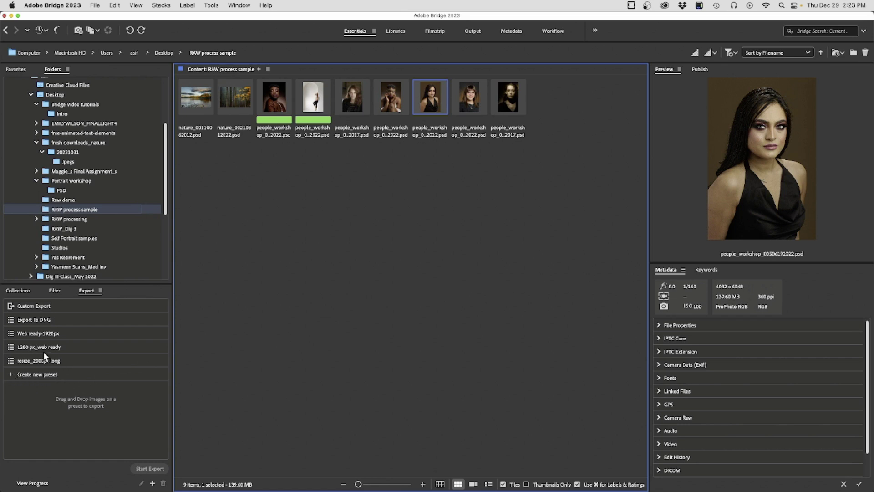
Create an export preset named Hi res jpeg that saves to a subfolder named Hi res jpeg in the original file location.
click(12, 373)
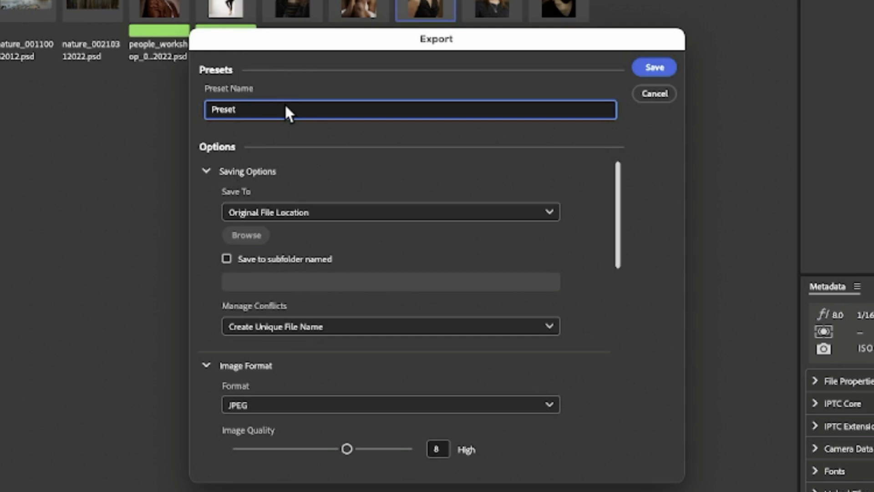
drag(271, 109, 161, 109)
text(Hi res Jpeg)
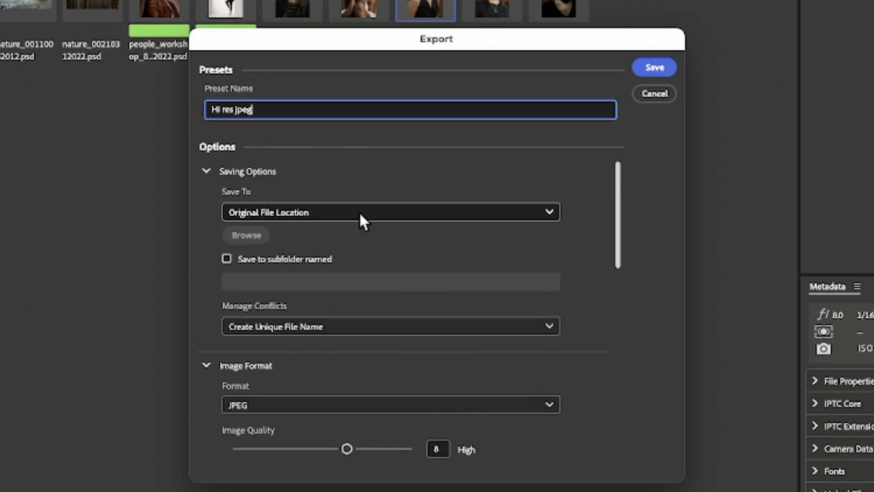
click(226, 258)
click(253, 278)
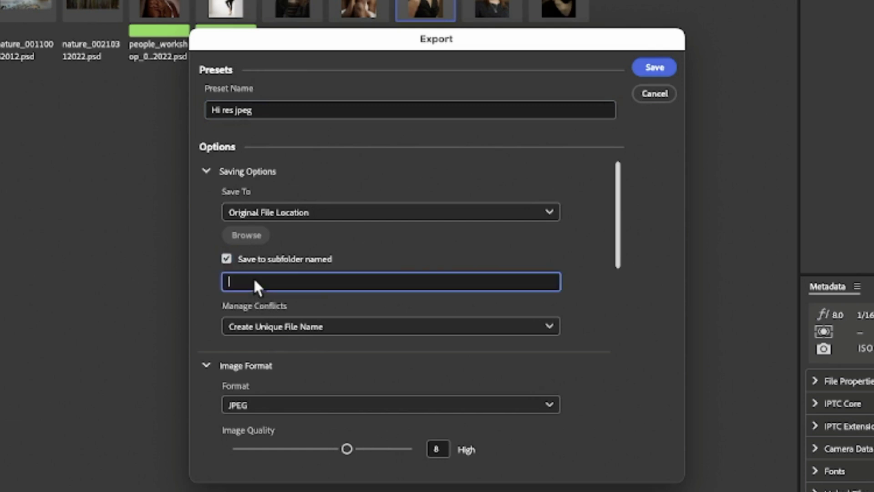
text(Hi res jpeg)
Set the preset's JPEG image quality to 12 and review its image resize and metadata options.
drag(347, 448, 421, 447)
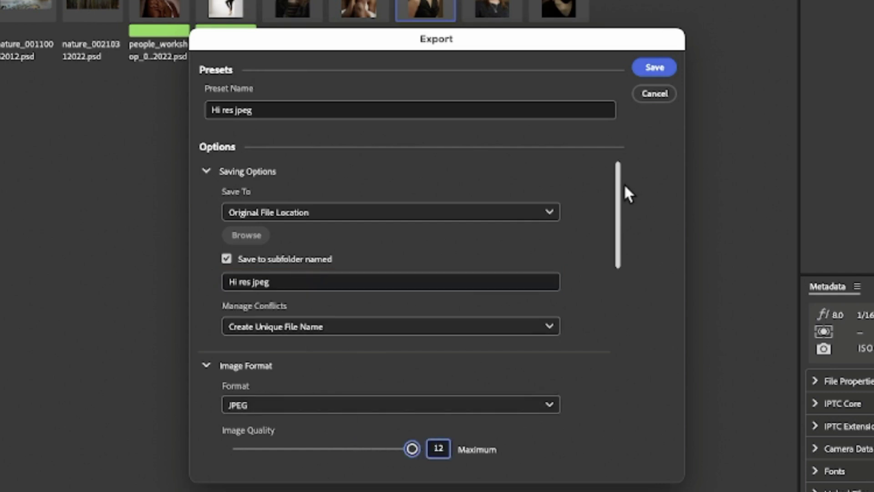
drag(619, 195, 615, 283)
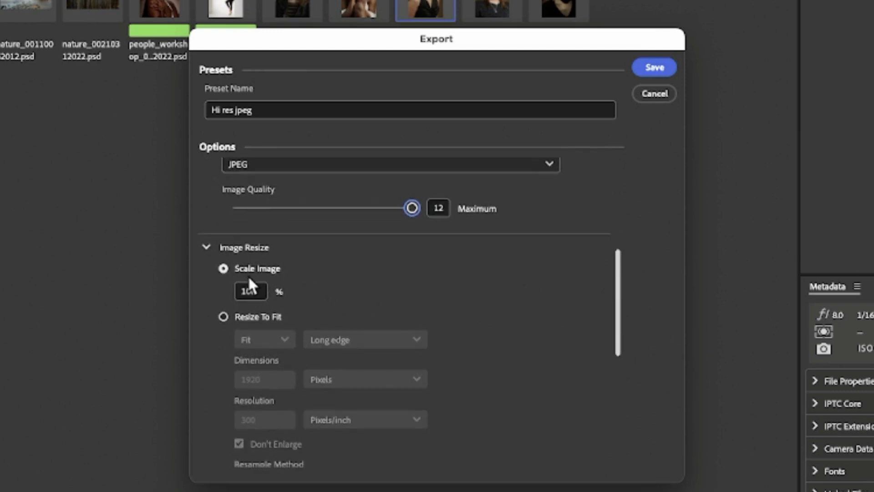
drag(620, 297, 611, 399)
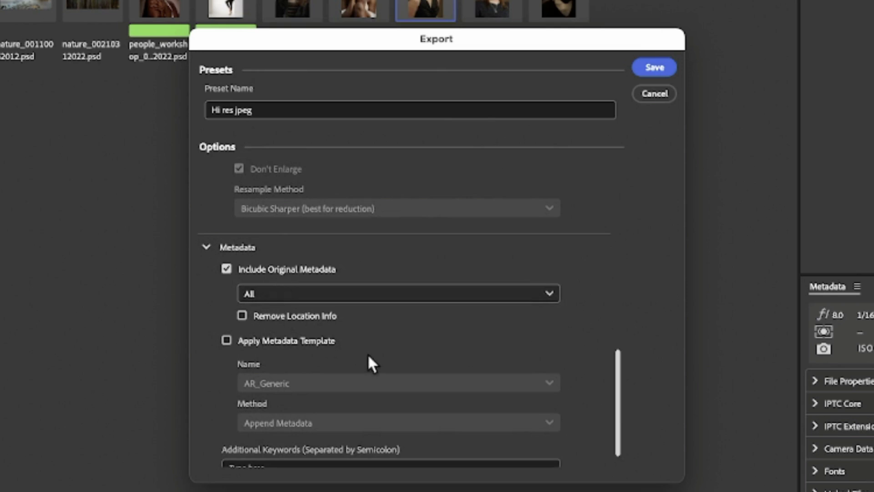
scroll(368, 360, down, 1)
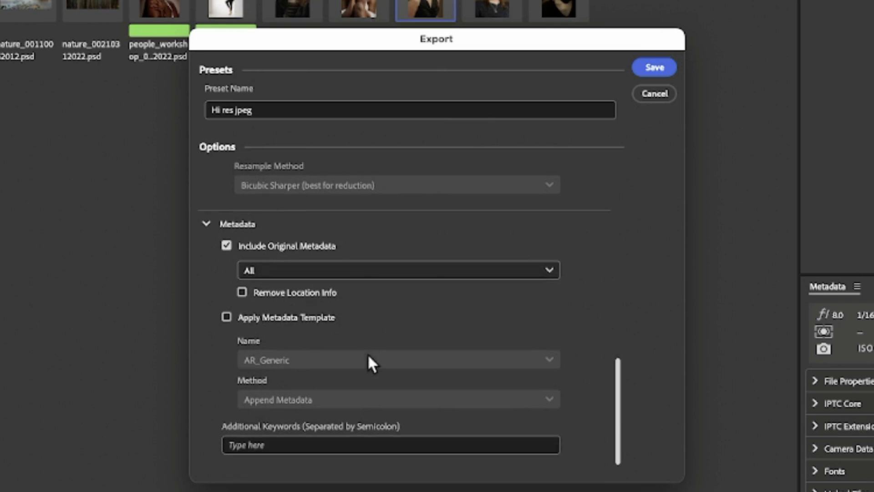
Apply the Workshop_photography_people metadata template with the Append Metadata method and save the Hi res jpeg preset.
click(226, 317)
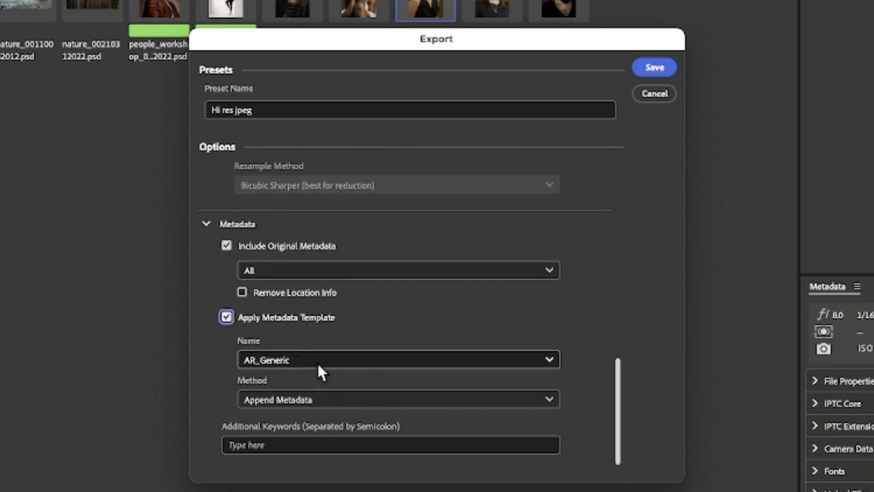
click(400, 359)
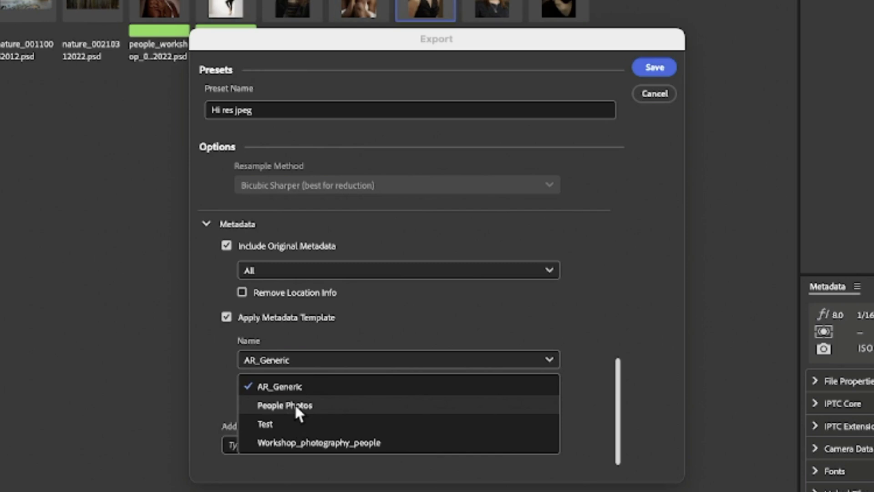
click(330, 441)
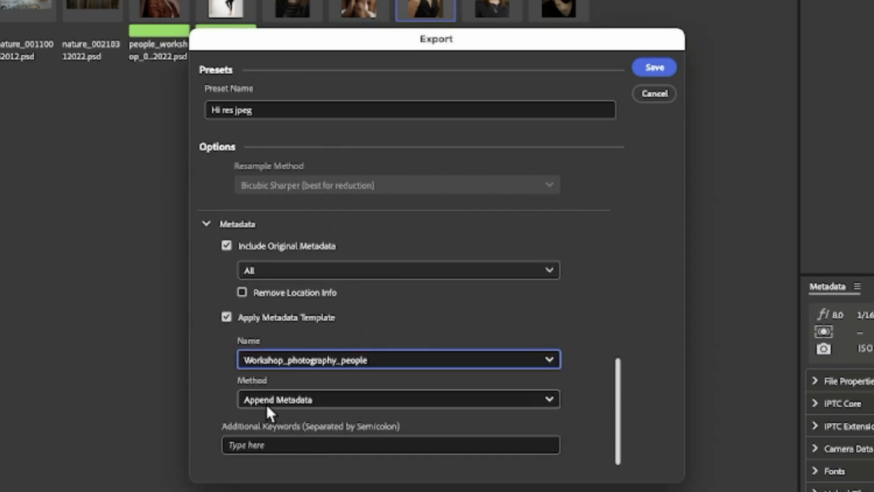
click(386, 399)
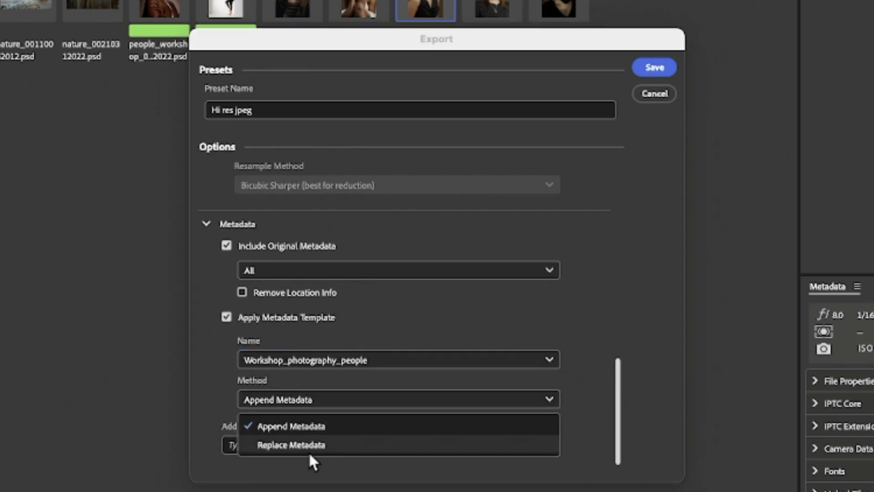
click(308, 427)
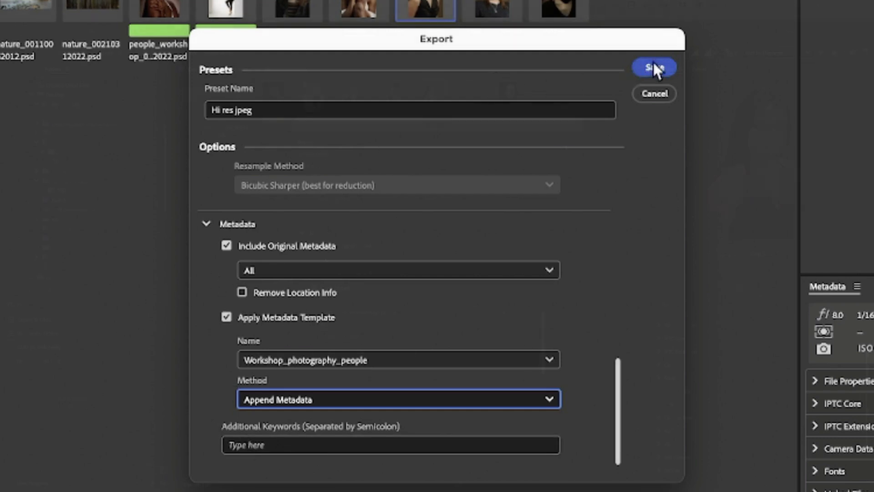
click(654, 68)
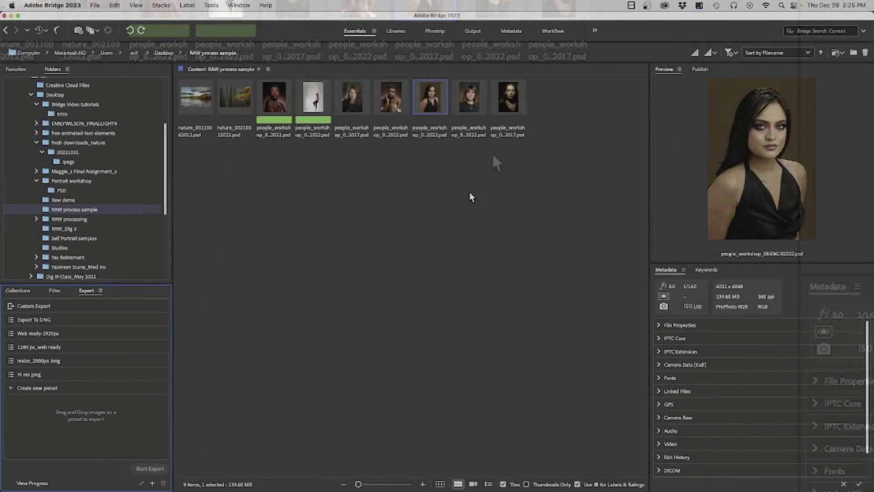
Export the seven people_workshop portraits with the Hi res jpeg preset and dismiss the export progress report.
click(25, 373)
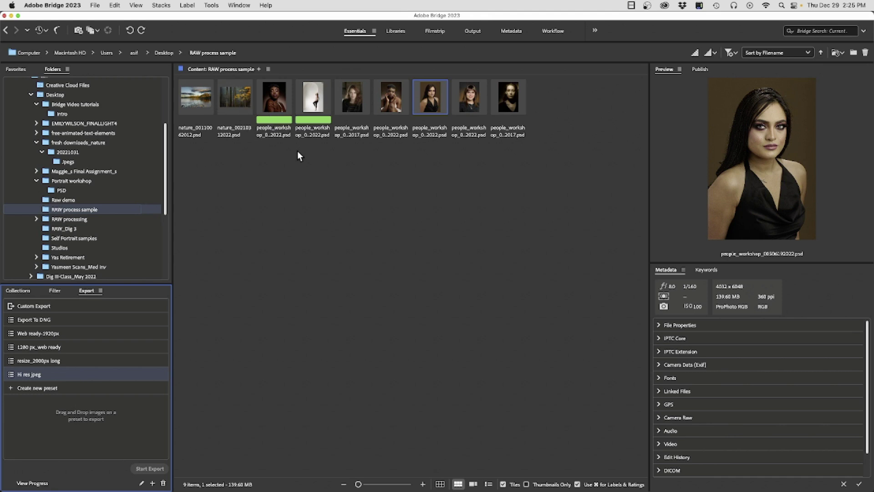
drag(275, 144, 529, 94)
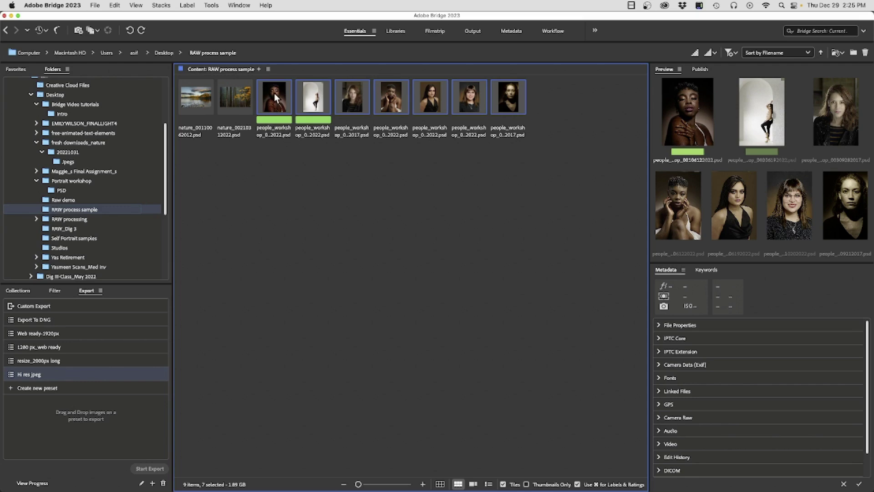
drag(274, 93, 100, 373)
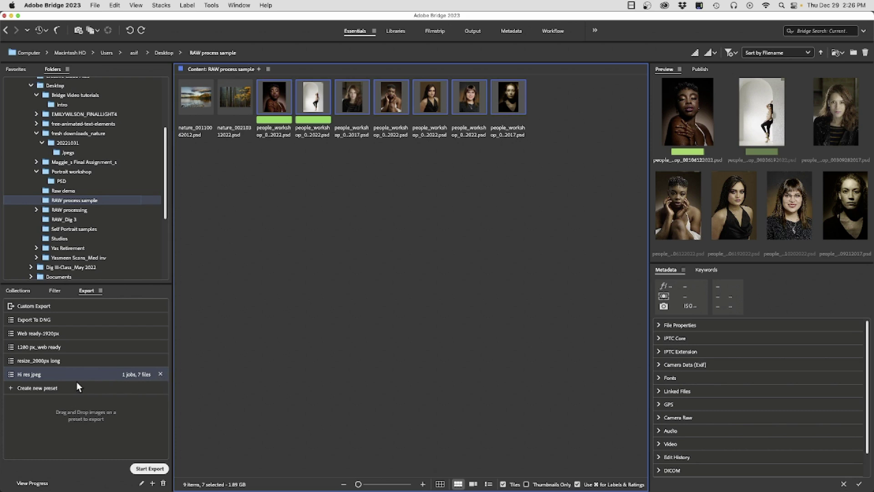
click(150, 468)
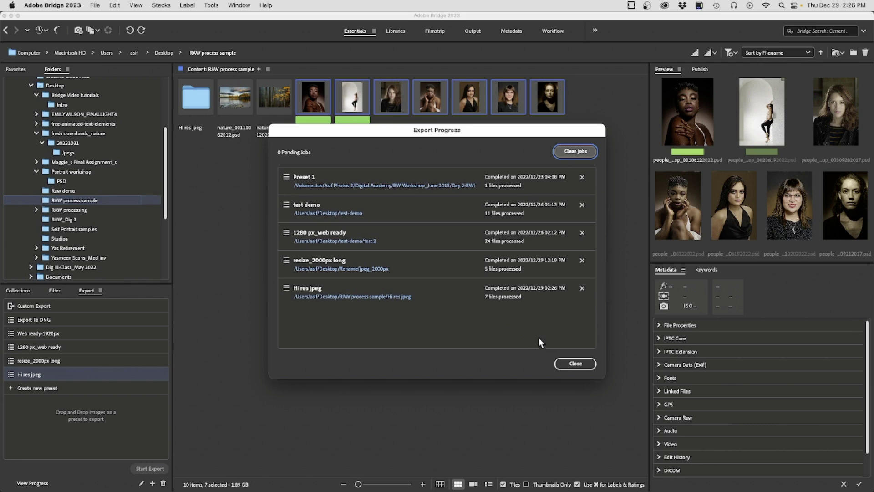
click(586, 365)
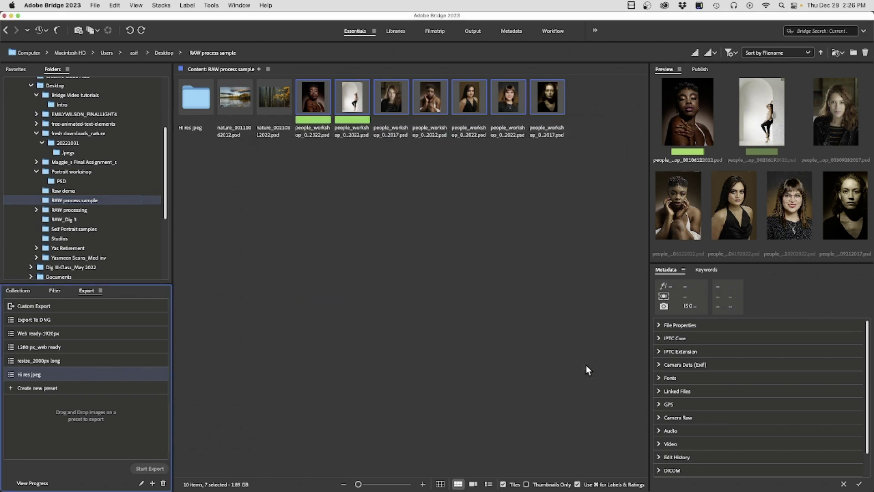
Open the Hi res jpeg subfolder of RAW process sample to check the exported portraits, dismissing the export progress report.
double_click(190, 103)
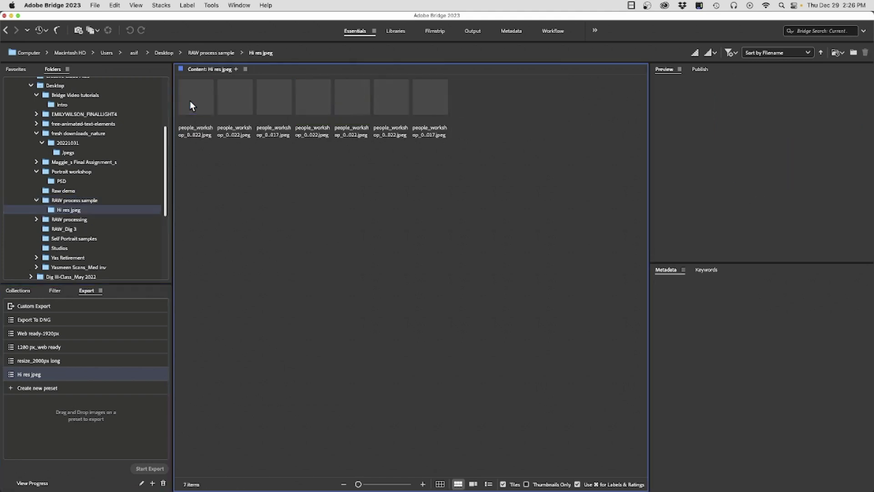
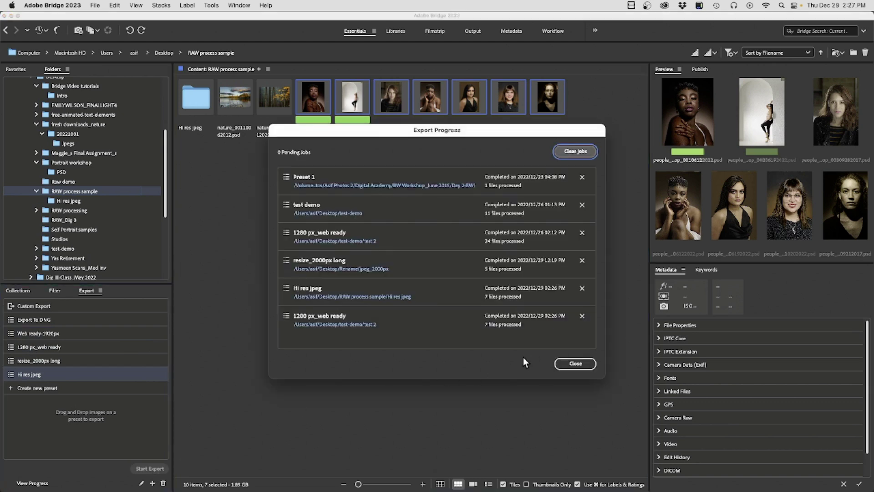
click(576, 364)
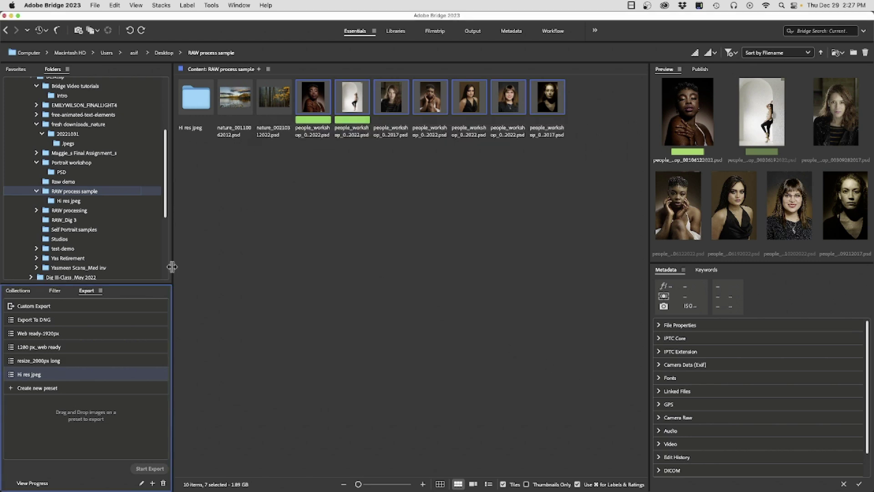
click(65, 202)
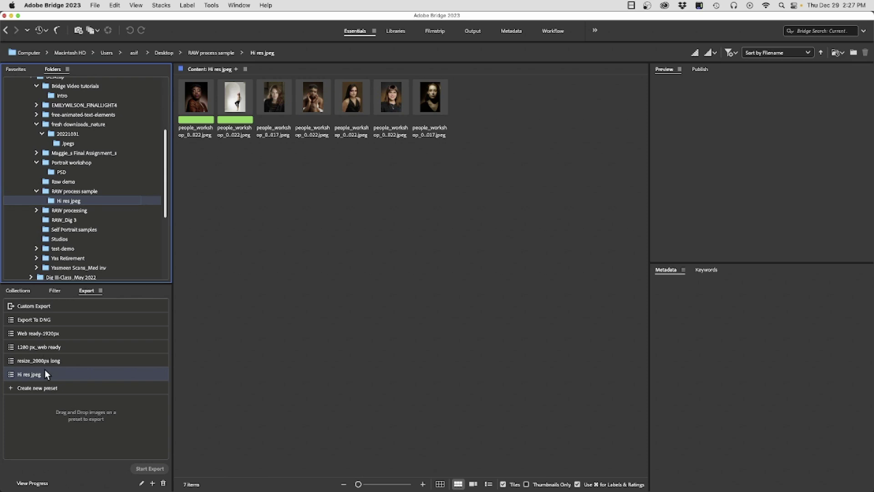
Edit the 1280 px_web ready preset to save to a subfolder named low res_1200px in the original file location.
click(25, 348)
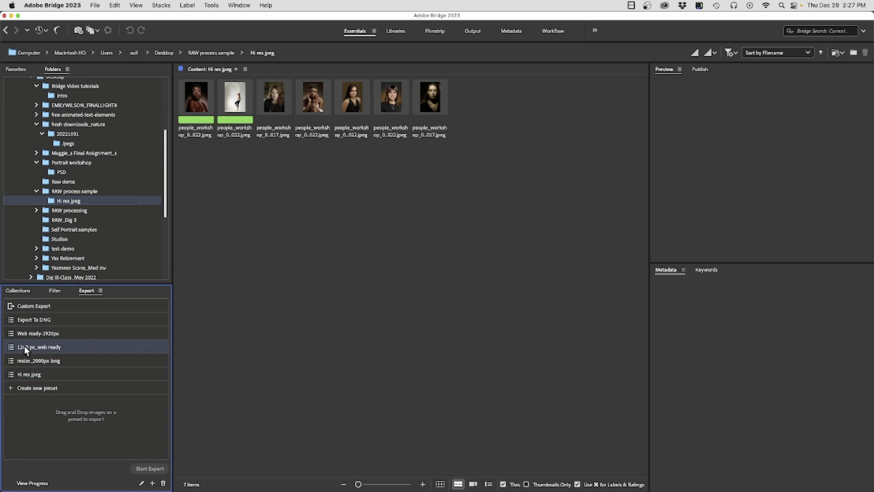
click(142, 484)
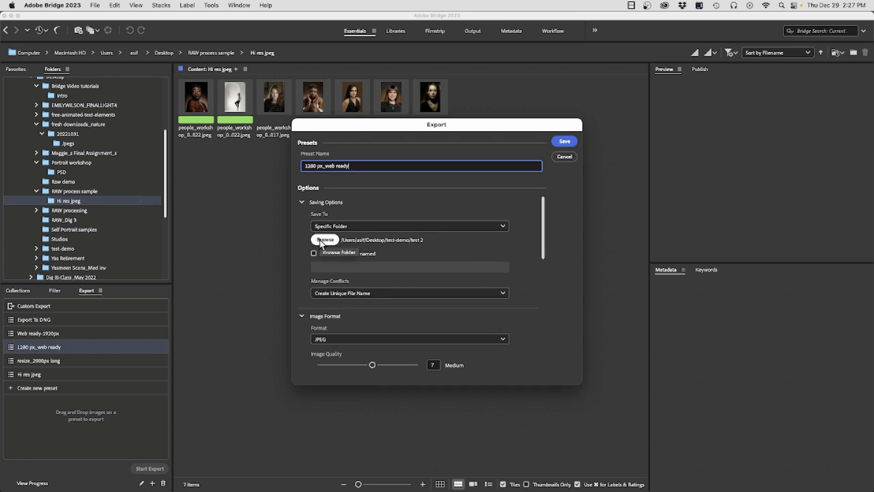
click(392, 225)
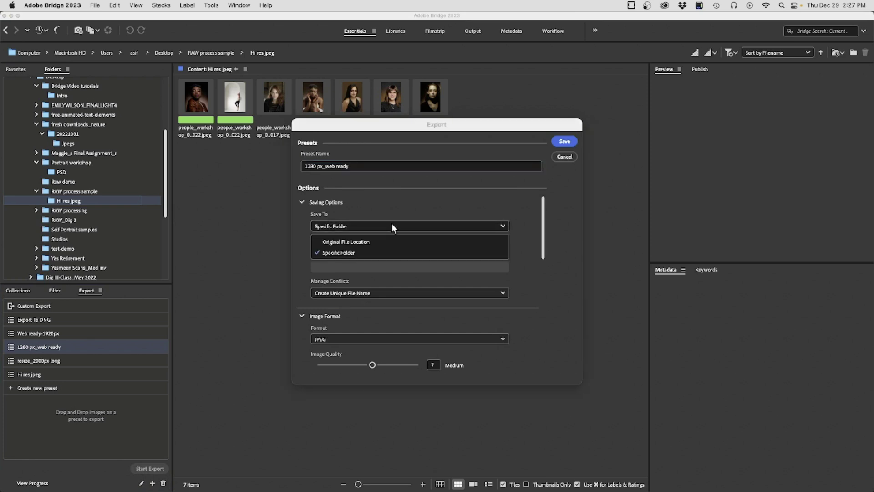
click(351, 242)
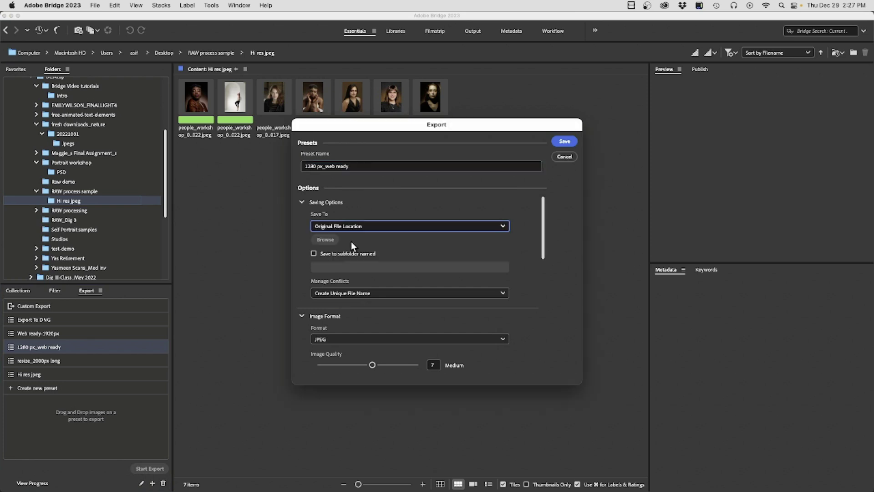
click(313, 253)
click(332, 265)
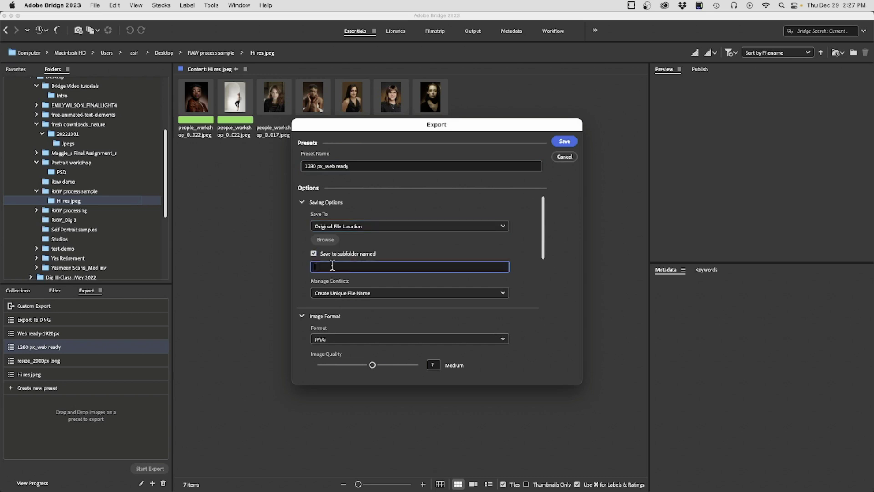
text(low res_1200px)
Review the preset's resize settings, change its metadata template to Workshop_photography_people, and save the preset.
scroll(541, 247, down, 8)
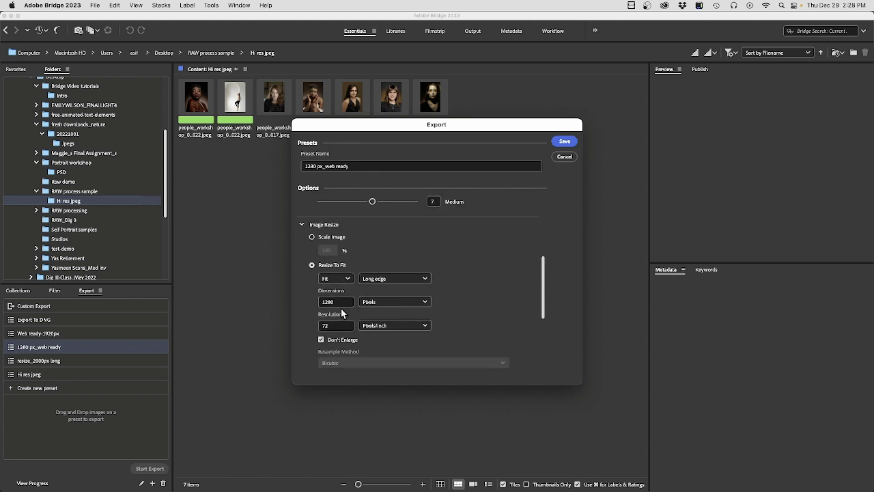
drag(542, 270, 542, 314)
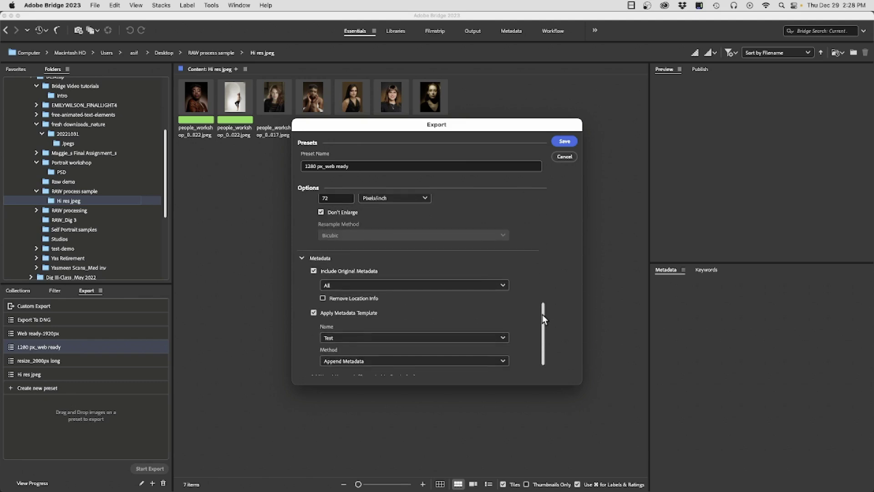
click(444, 337)
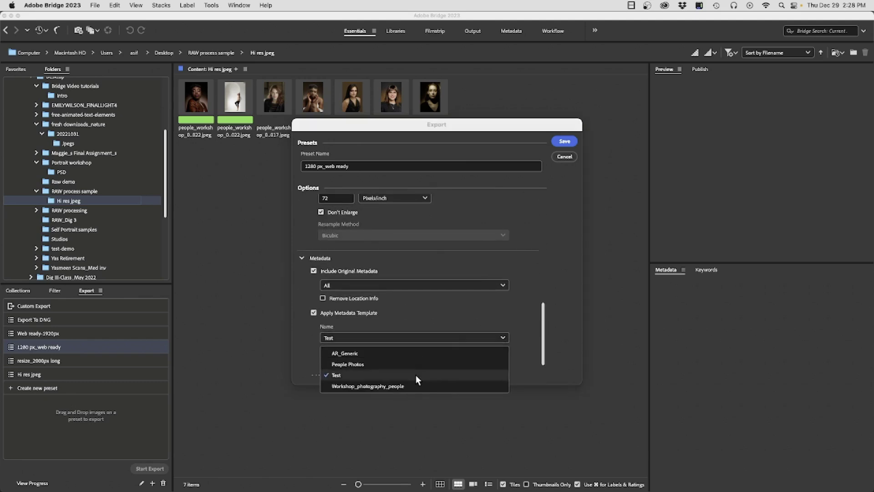
click(388, 390)
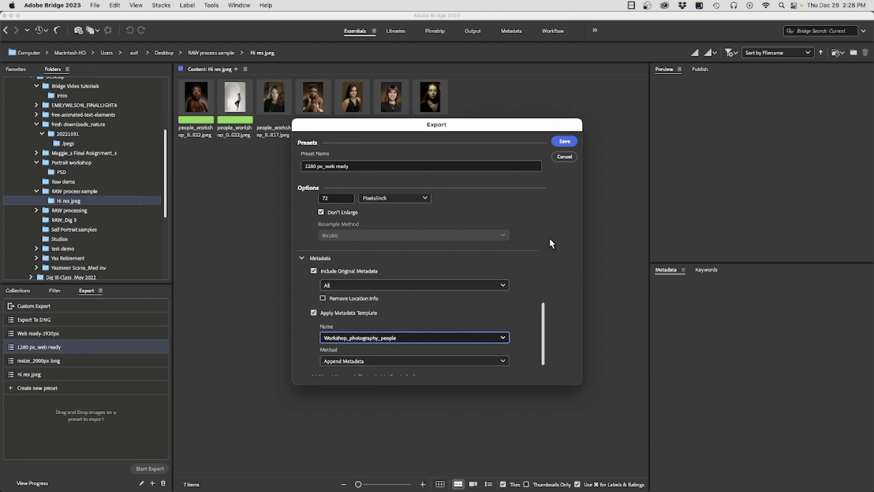
drag(544, 314, 546, 350)
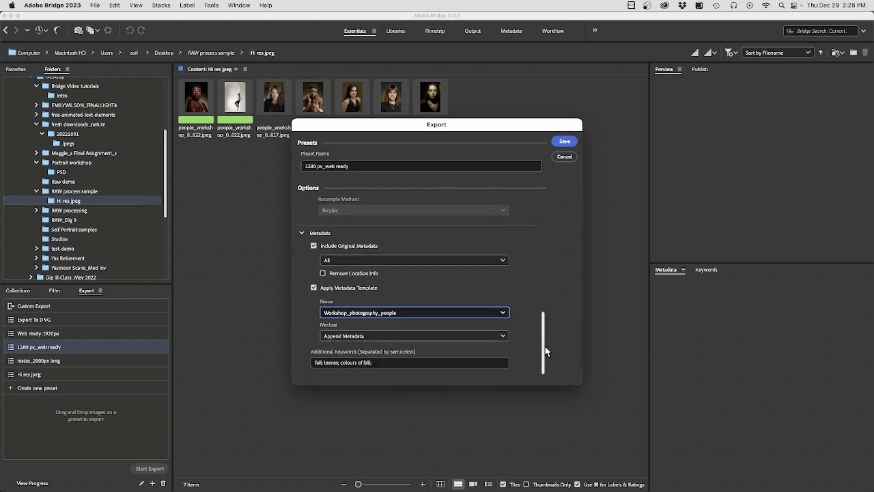
click(564, 140)
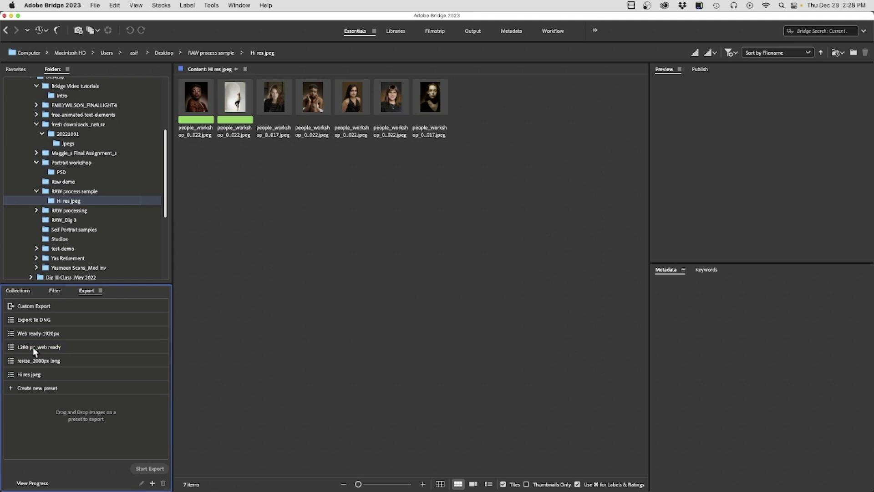
Export the seven people_workshop portraits from the RAW process sample folder with the 1280 px_web ready preset and dismiss the progress report.
click(68, 190)
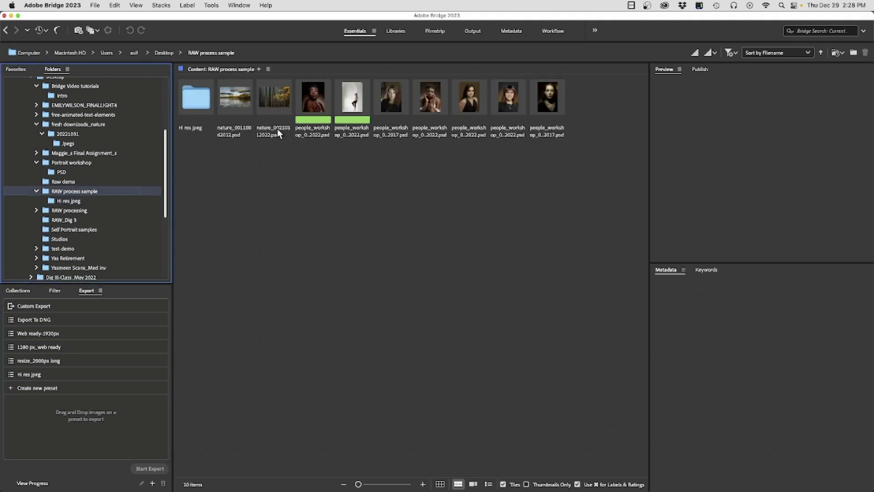
drag(317, 147, 538, 95)
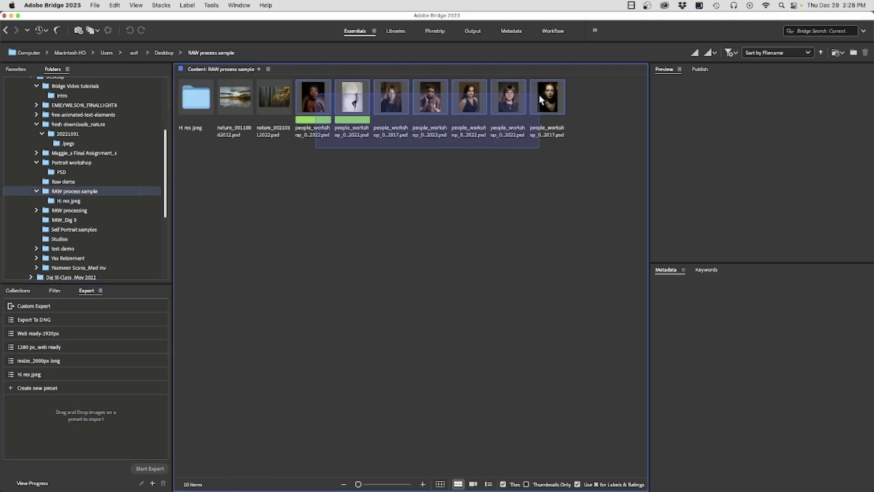
drag(311, 98, 49, 346)
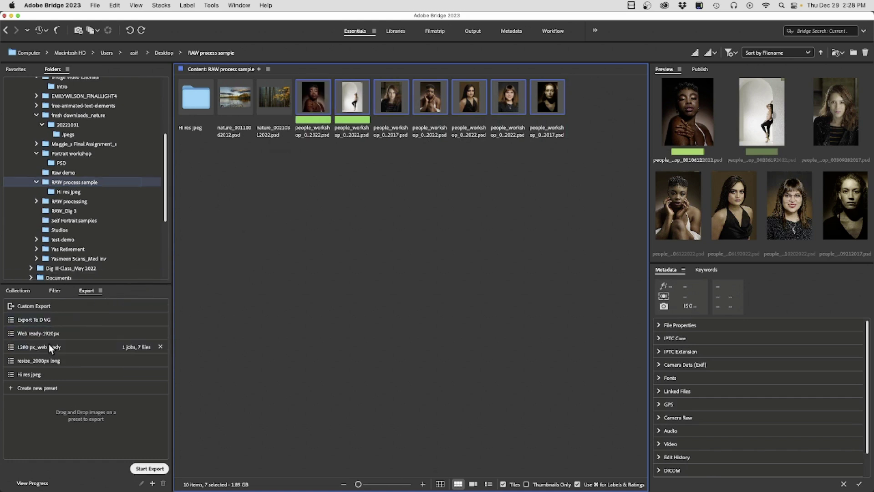
click(153, 469)
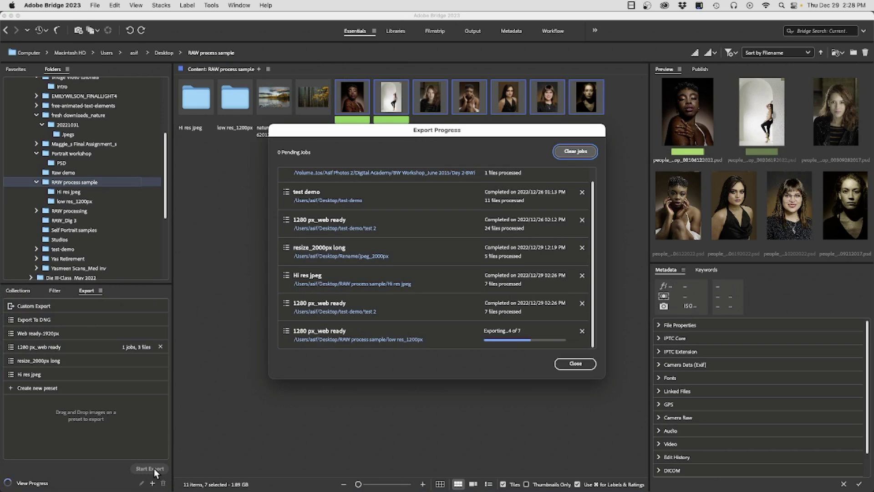
click(575, 364)
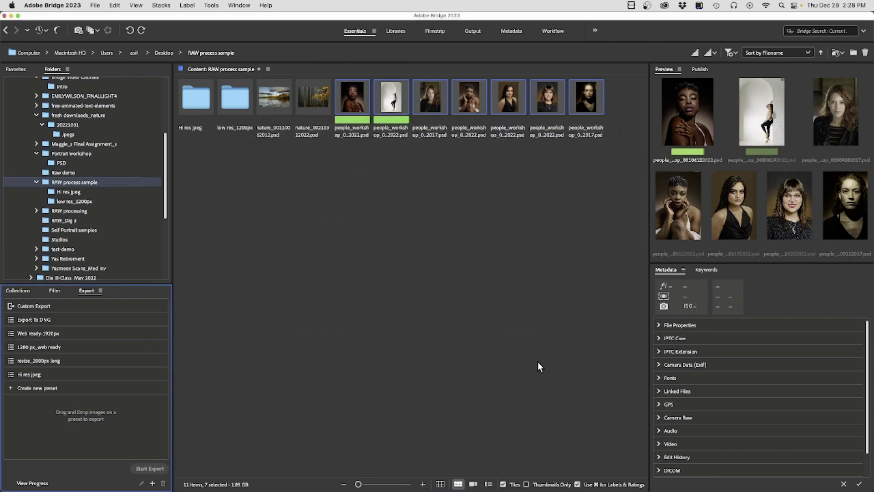
Examine the exported JPEGs in the low res_1200px folder one by one, checking each preview, pixel dimensions, file size and resolution.
double_click(228, 98)
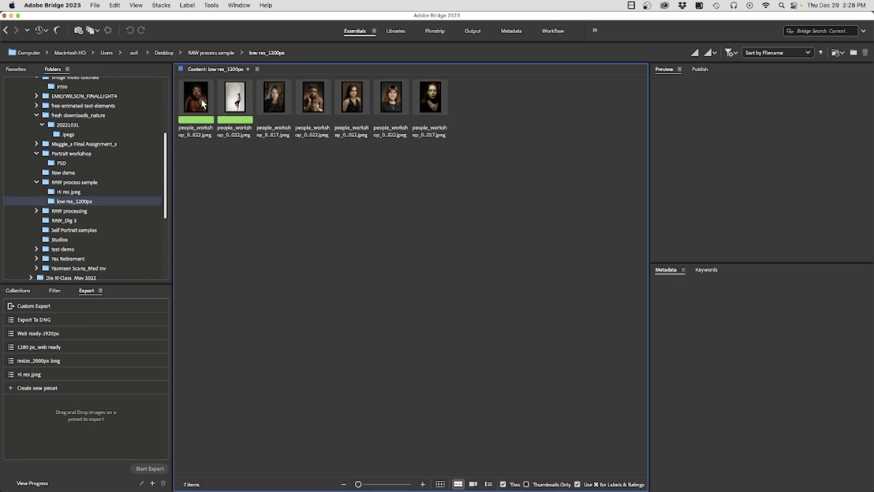
click(189, 99)
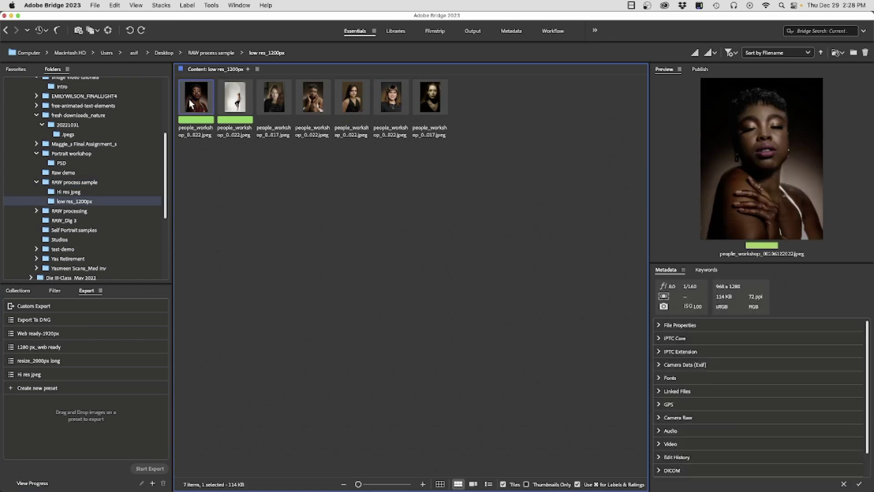
click(234, 99)
click(263, 100)
click(308, 101)
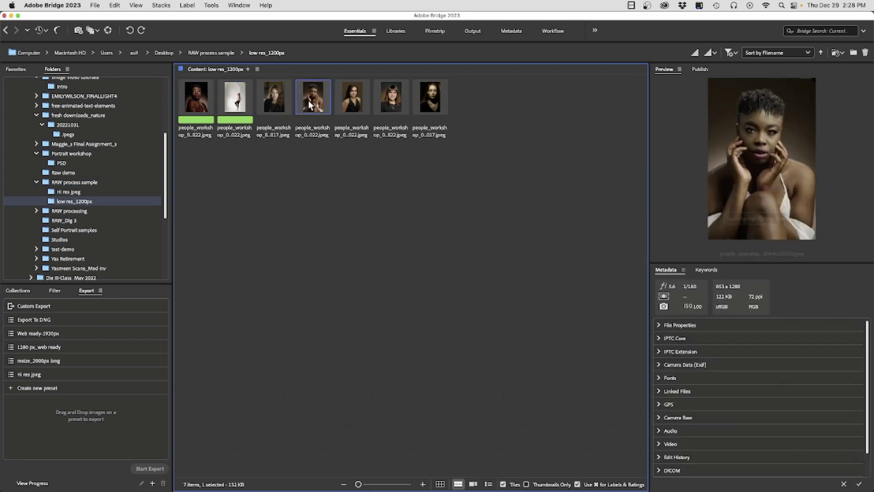
click(346, 101)
click(390, 101)
click(433, 108)
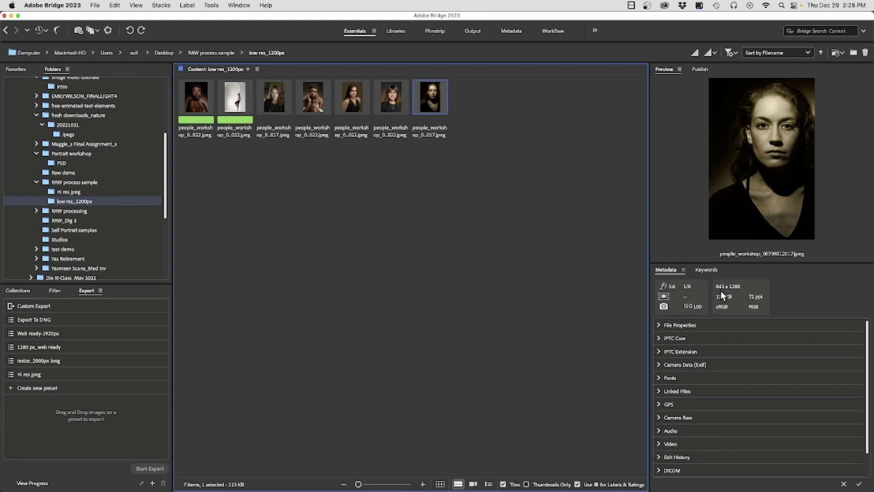
Examine the IPTC Core metadata of the fourth exported portrait, including creator details and keywords, and compare its assigned keywords with the third portrait's.
click(308, 103)
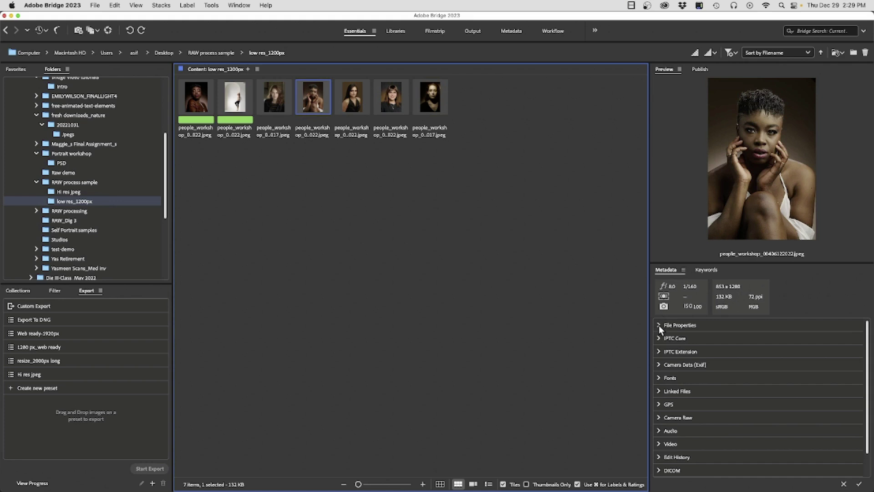
click(659, 339)
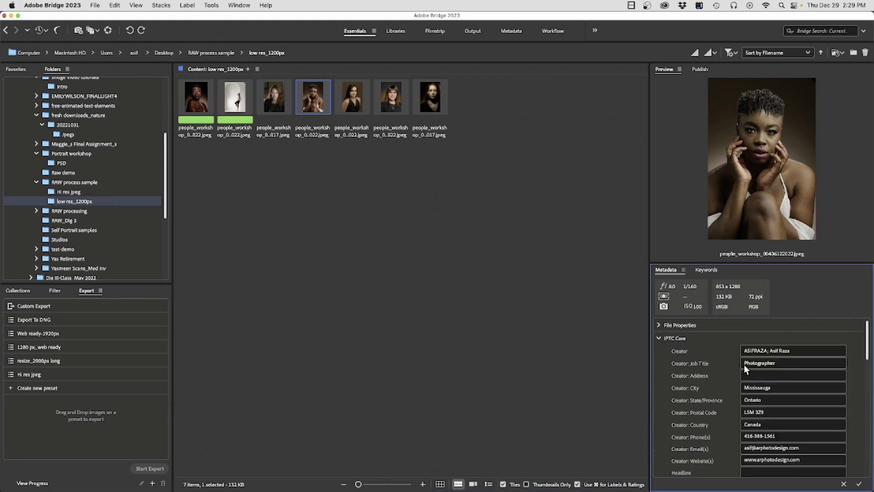
scroll(722, 435, down, 5)
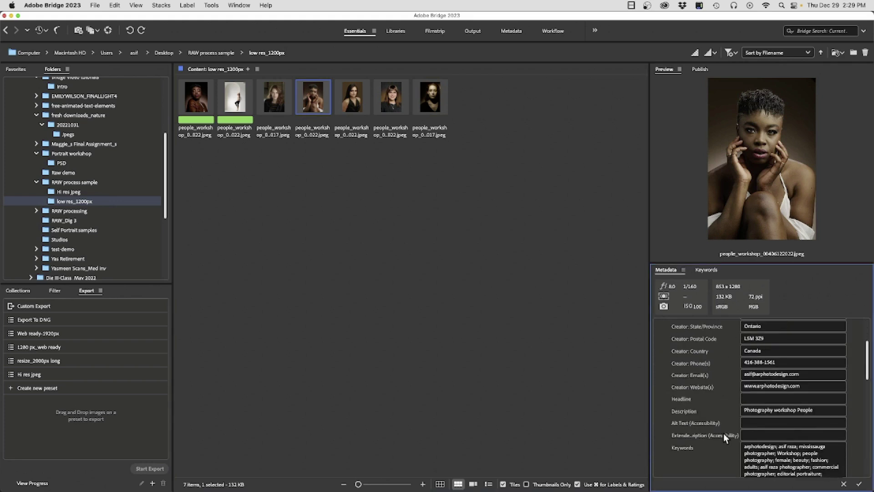
scroll(723, 433, down, 2)
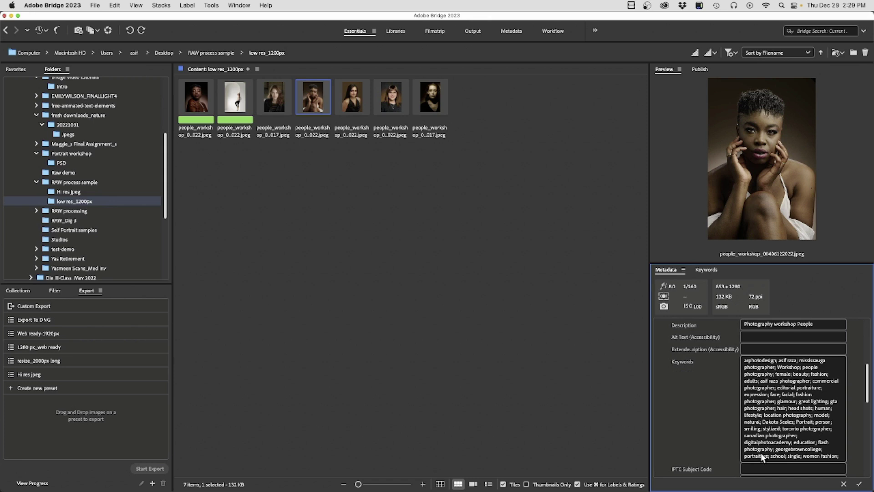
scroll(760, 456, down, 2)
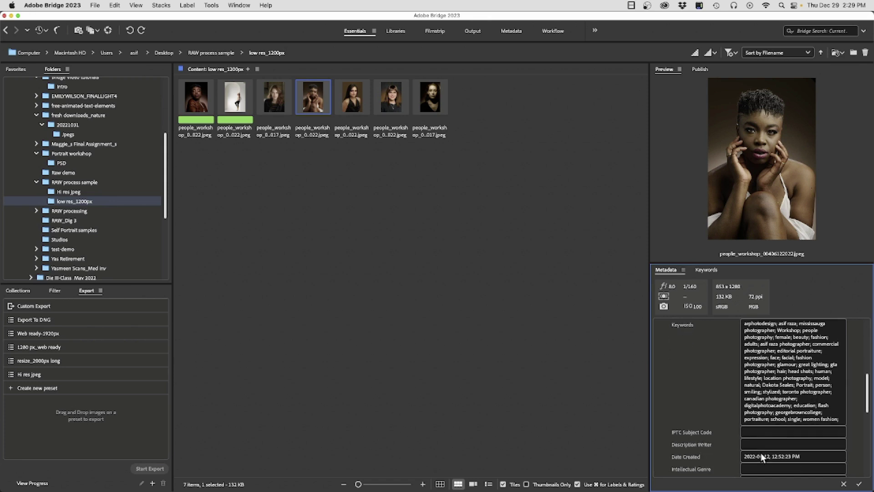
click(704, 270)
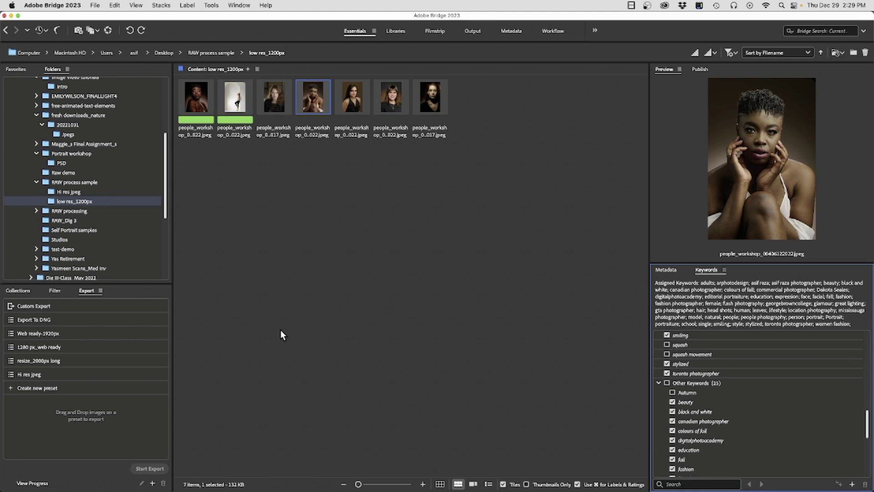
click(273, 95)
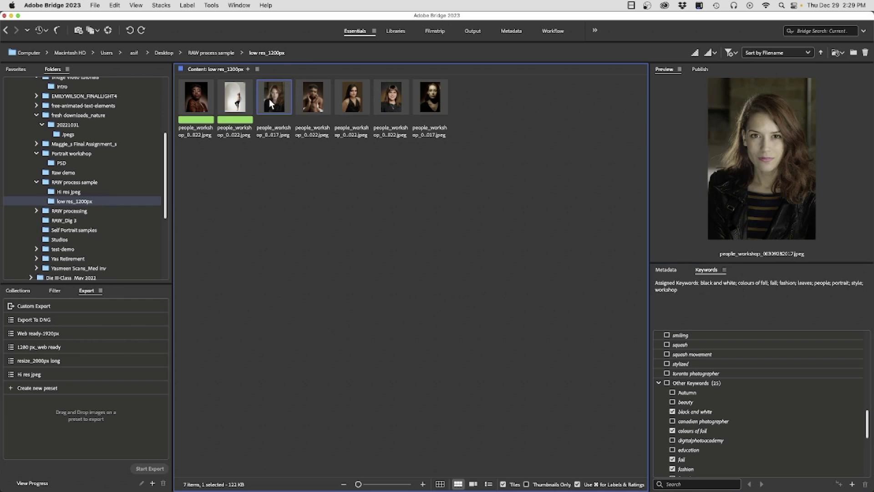
key(Right)
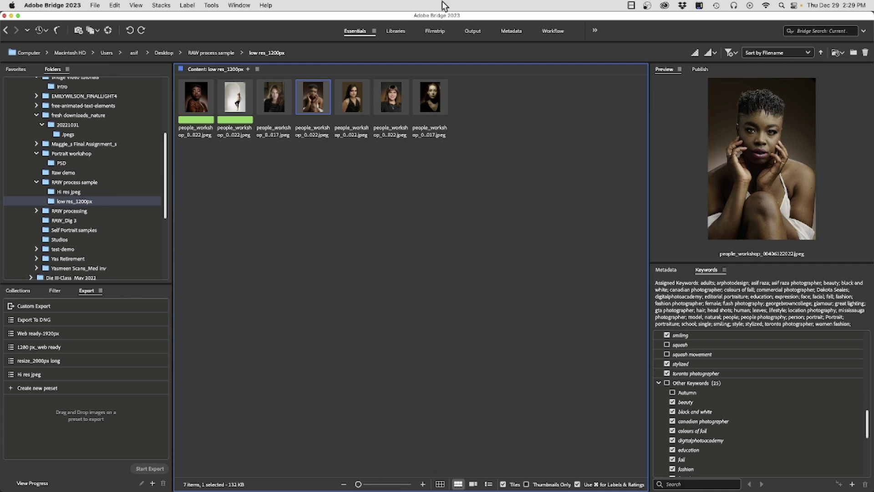
Switch to the Workflow workspace and delete the existing Jpeg_hi res workflow preset.
click(556, 31)
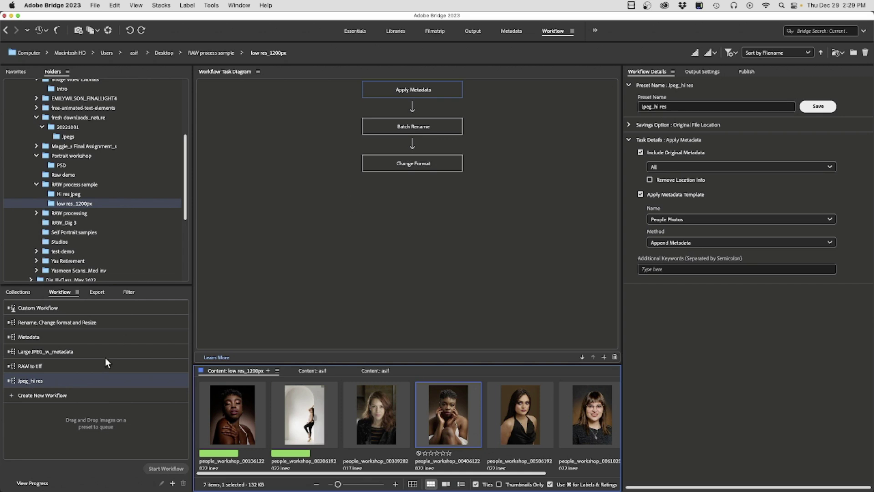
click(10, 386)
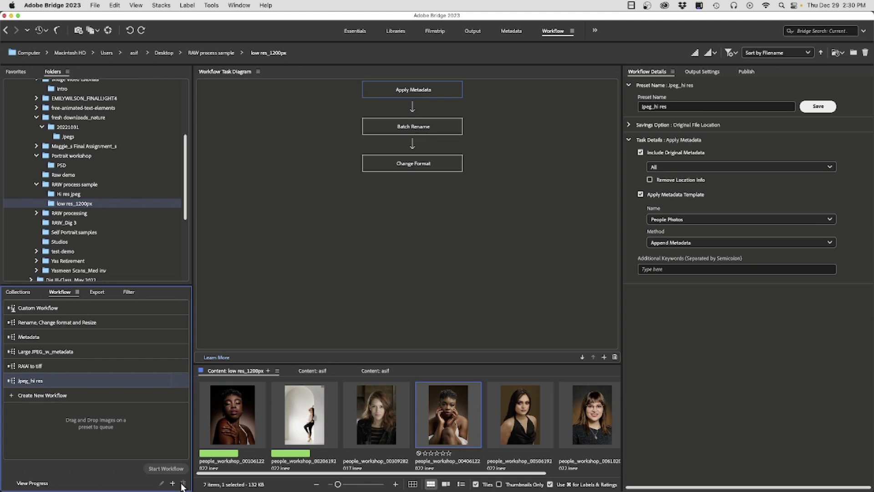
right_click(18, 378)
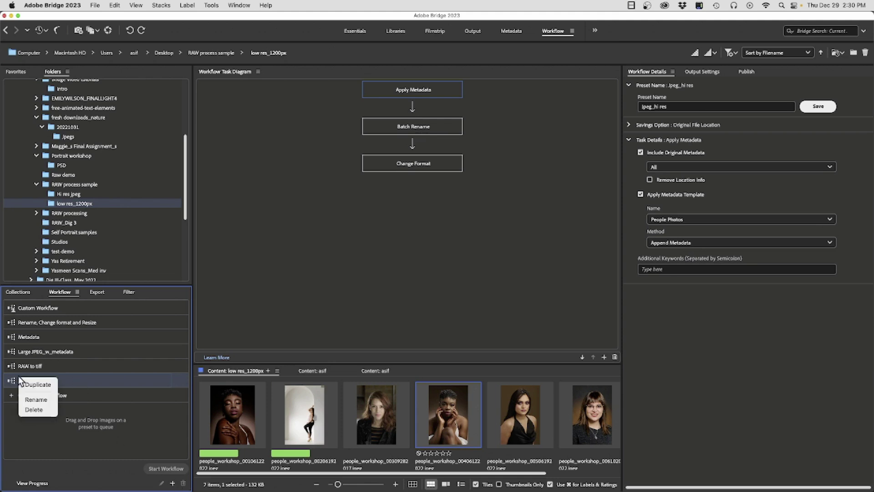
click(33, 409)
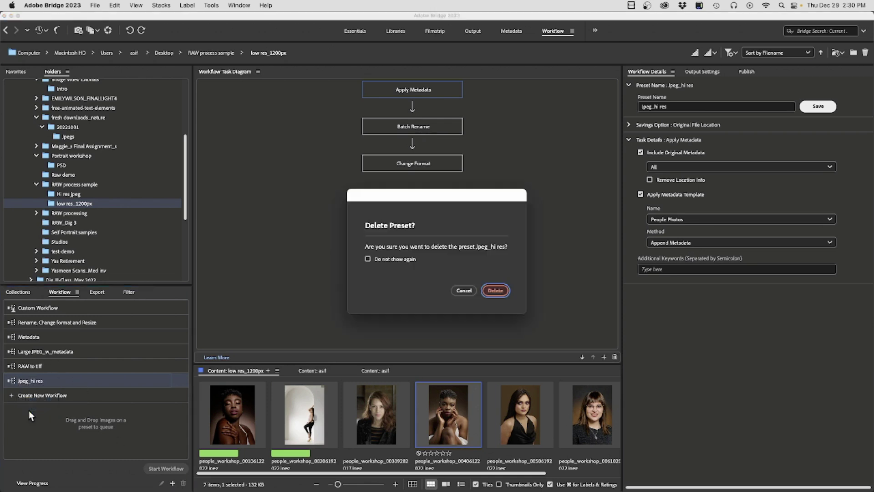
click(494, 290)
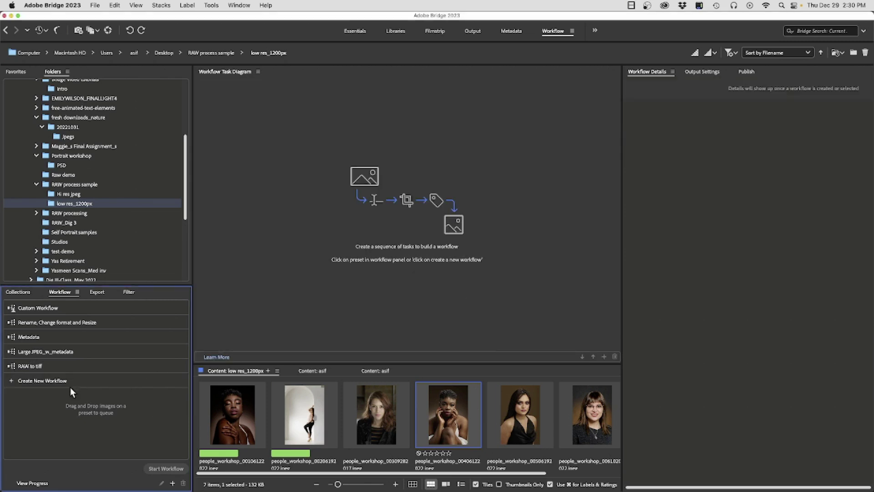
Create a new workflow preset, name it Hi res jpeg, and save it.
click(12, 381)
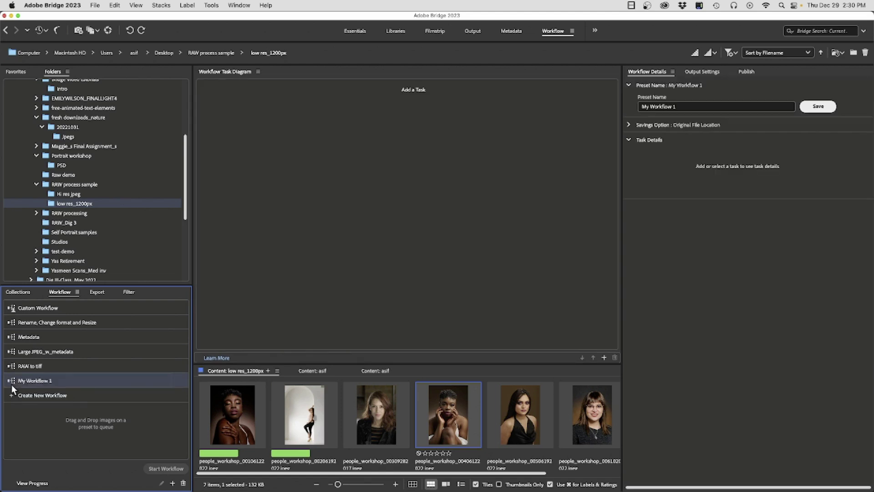
click(689, 105)
drag(690, 105, 638, 106)
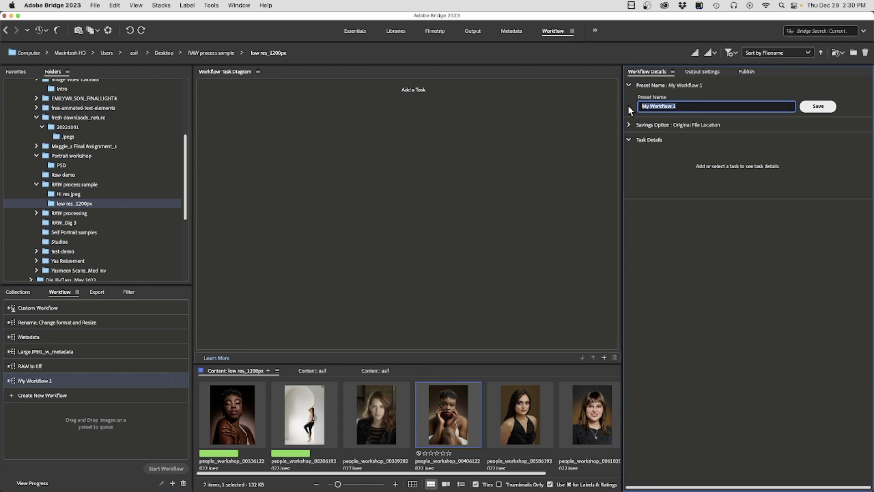
text(Hi res jpeg)
click(818, 106)
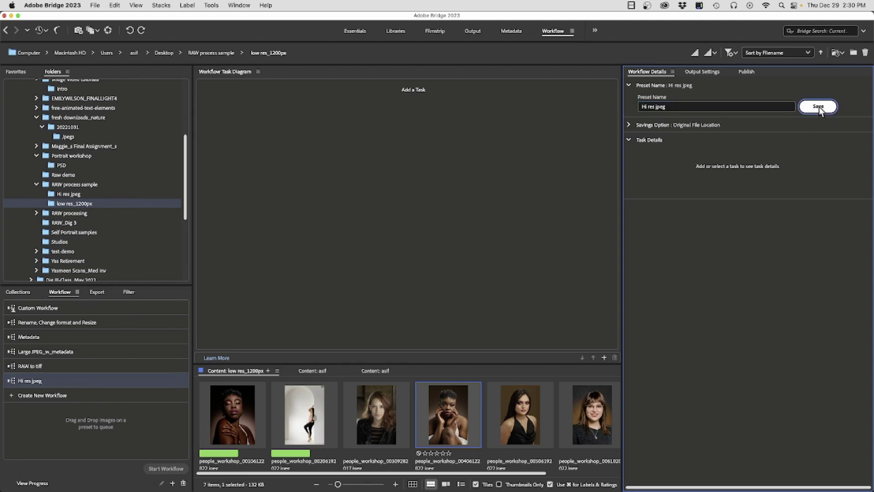
Set the workflow's output subfolder name to Workflow_Hi res jpegs and add a Batch Rename task.
click(628, 124)
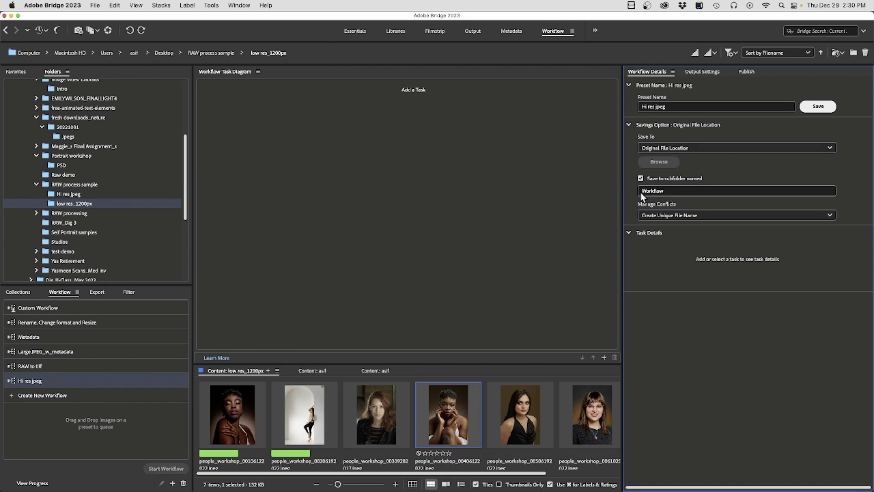
click(670, 191)
text(_Hi res jpegs)
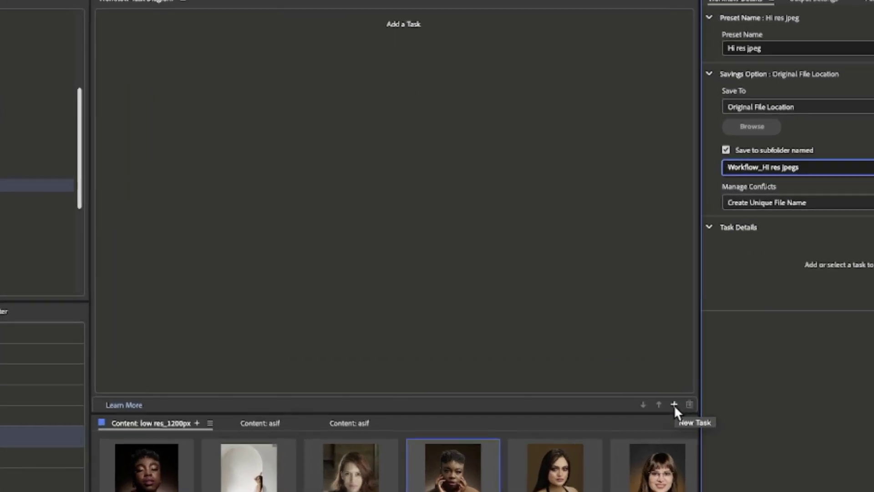
click(675, 404)
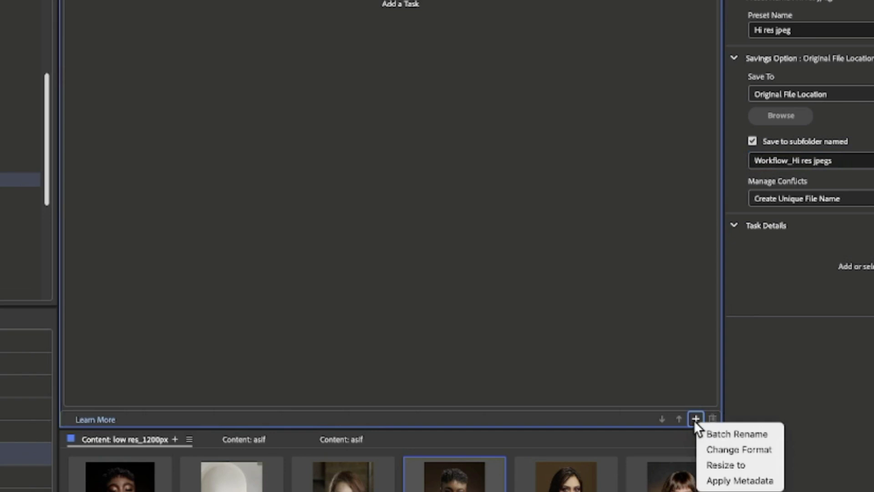
click(736, 431)
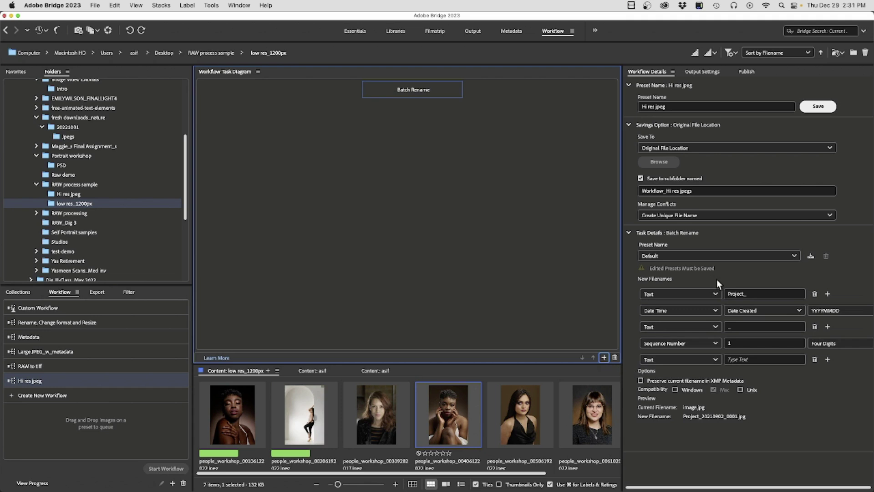
Try to set the rename prefix to test_demo_, remove the underscore text element, enable Unix compatibility, and save the workflow.
click(757, 293)
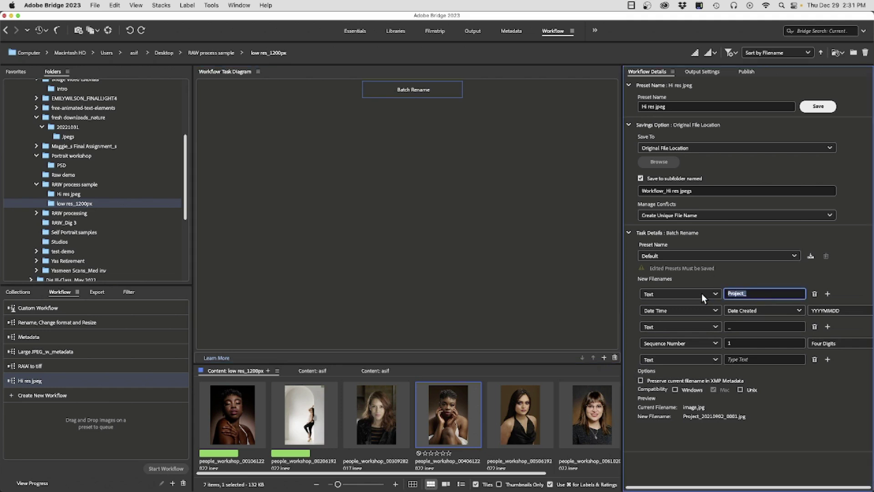
text(test_demo_)
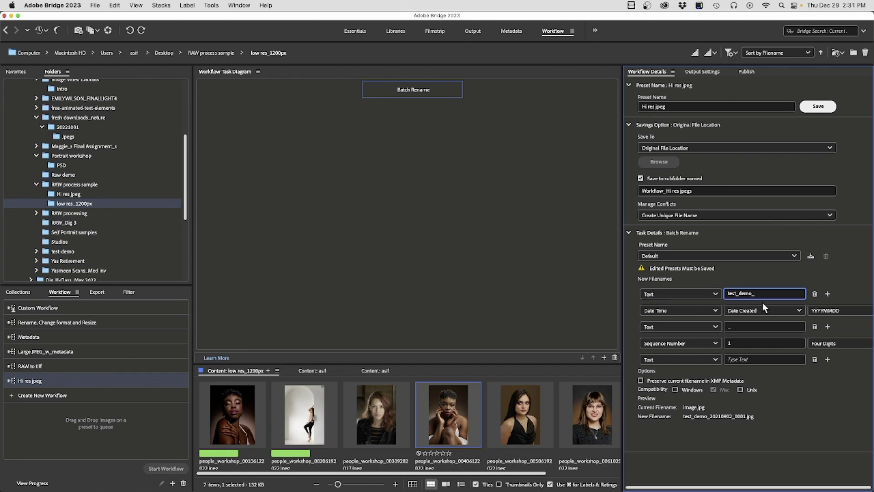
click(815, 326)
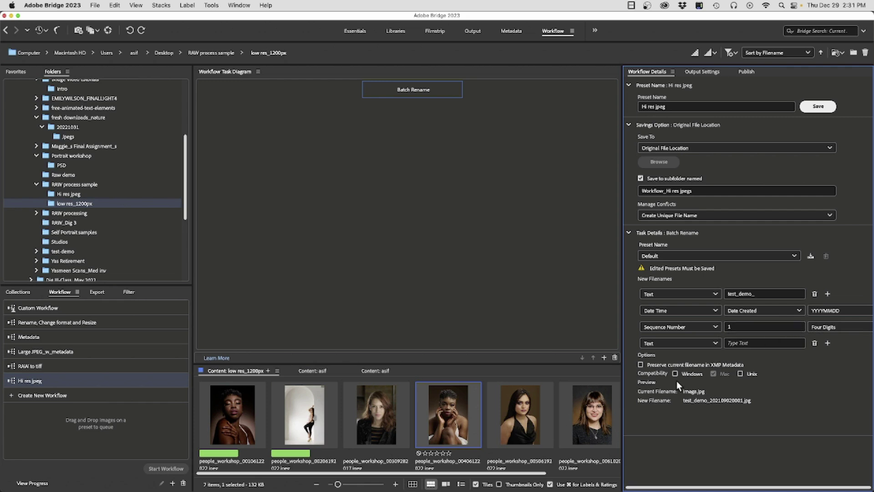
click(740, 373)
click(818, 106)
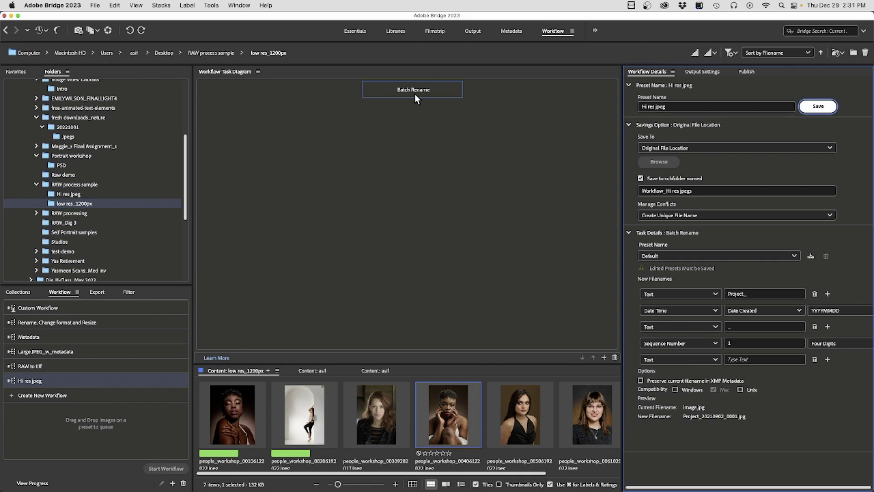
Add a Change Format task after Batch Rename, using JPEG with the image quality set to 12 (Maximum).
click(604, 357)
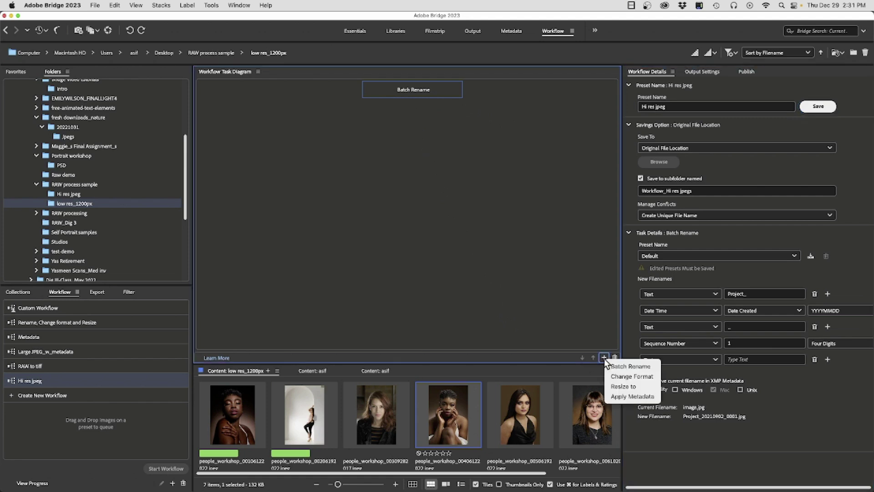
click(619, 376)
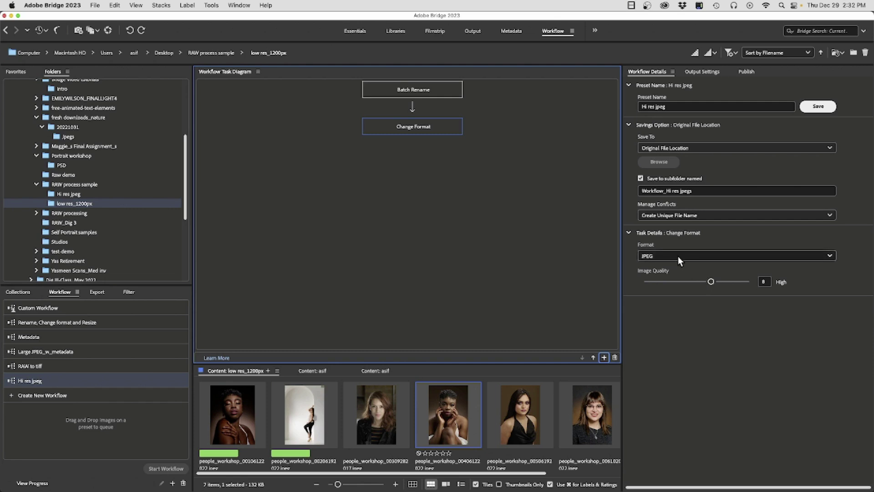
drag(711, 281, 749, 282)
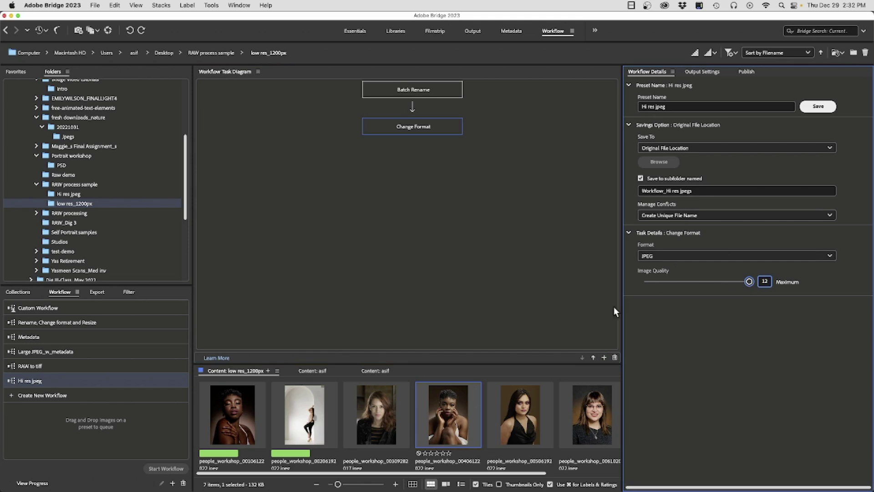
Add an Apply Metadata task that applies the People Photos template with the Replace Metadata method, and save the workflow.
click(605, 356)
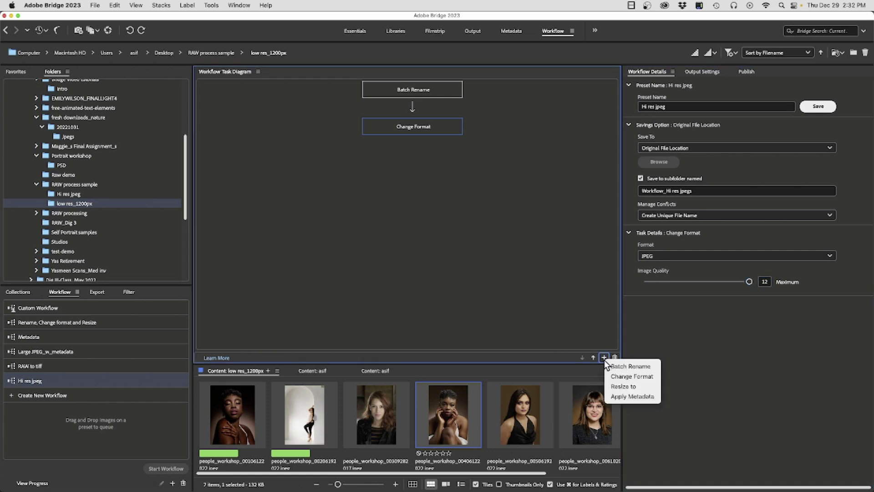
click(632, 397)
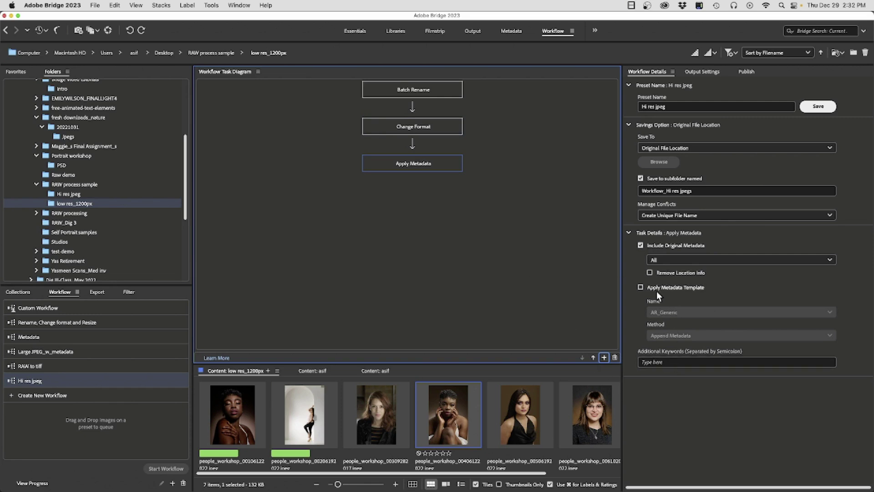
click(642, 287)
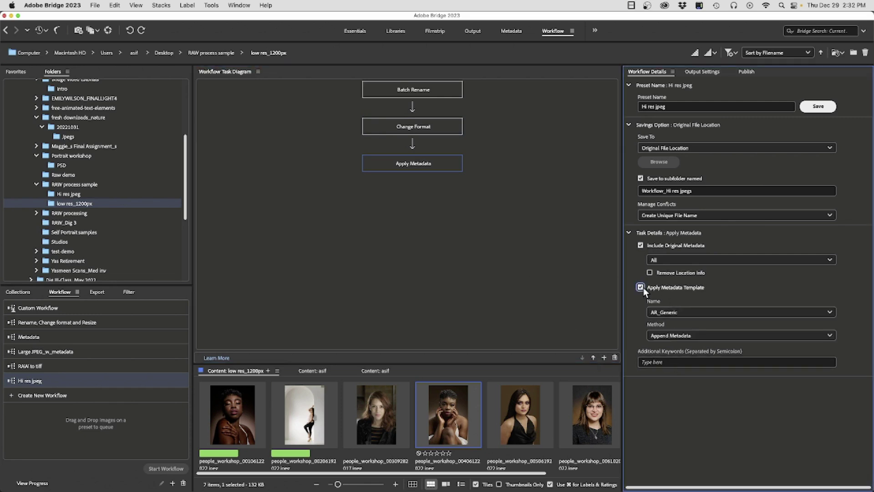
click(706, 310)
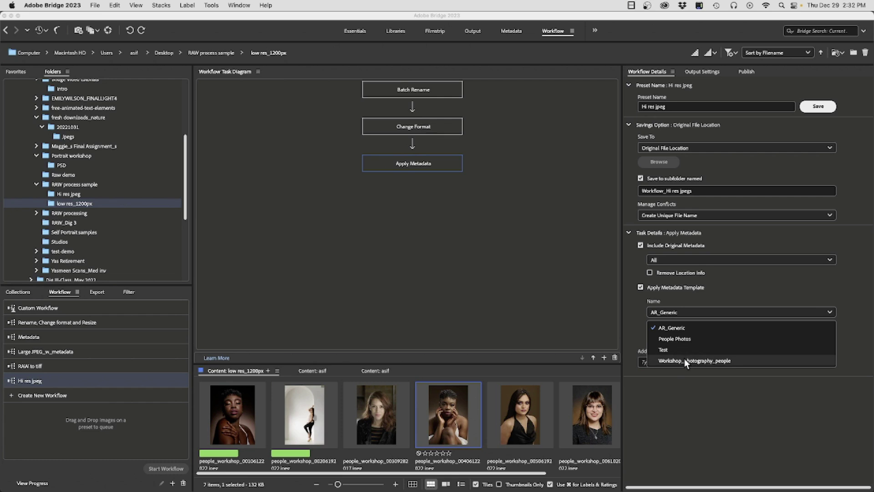
click(674, 338)
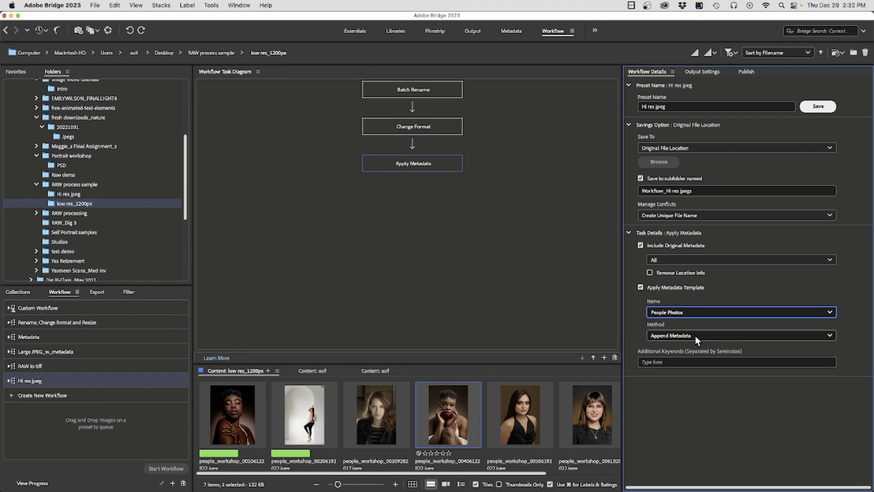
click(695, 335)
click(686, 362)
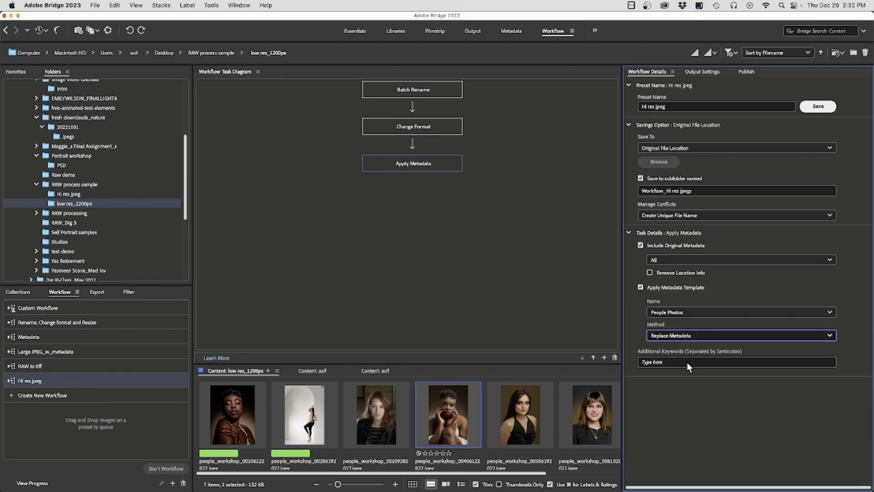
click(817, 108)
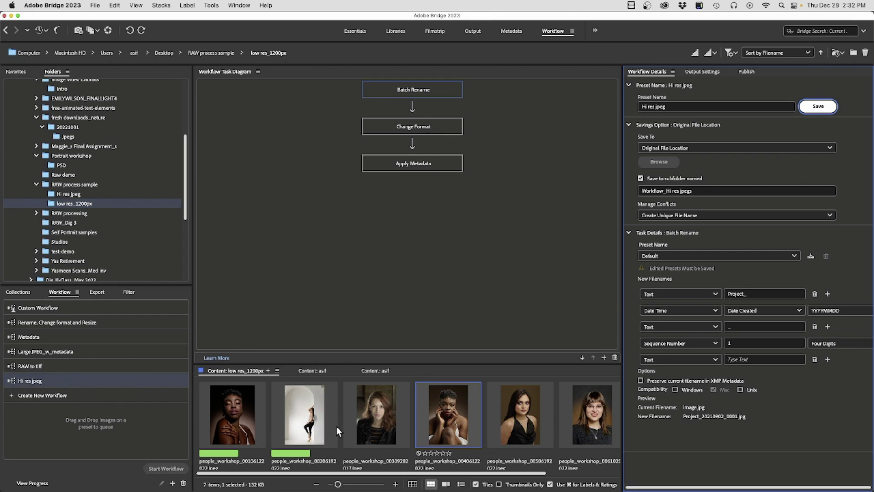
scroll(335, 428, right, 3)
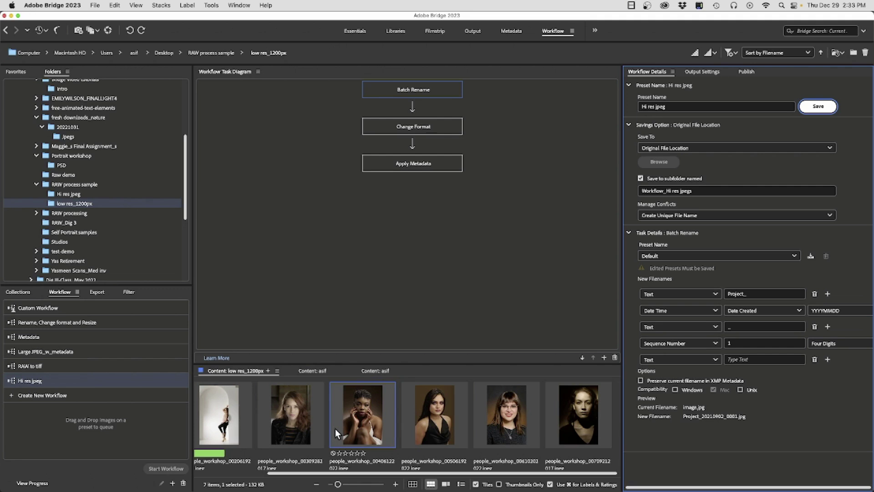
Open the RAW process sample folder in the Workflow workspace and shrink the thumbnails until all its files fit in one row.
scroll(335, 428, left, 3)
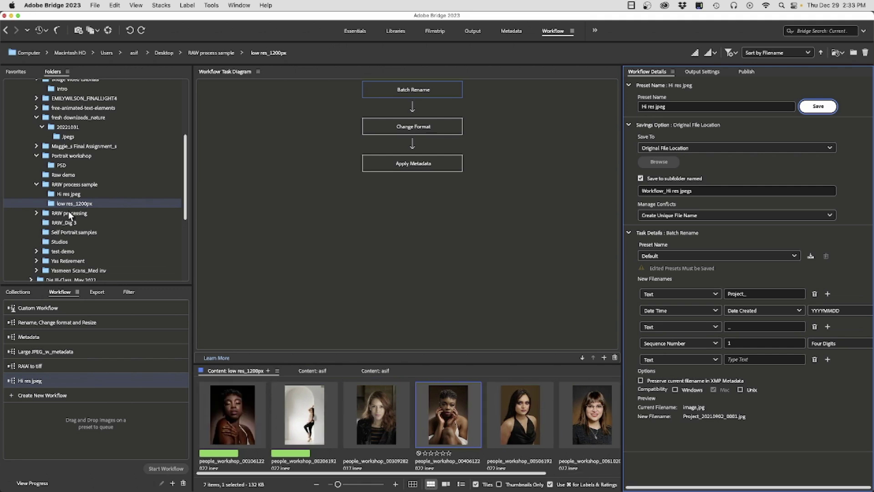
click(62, 184)
click(62, 184)
click(360, 31)
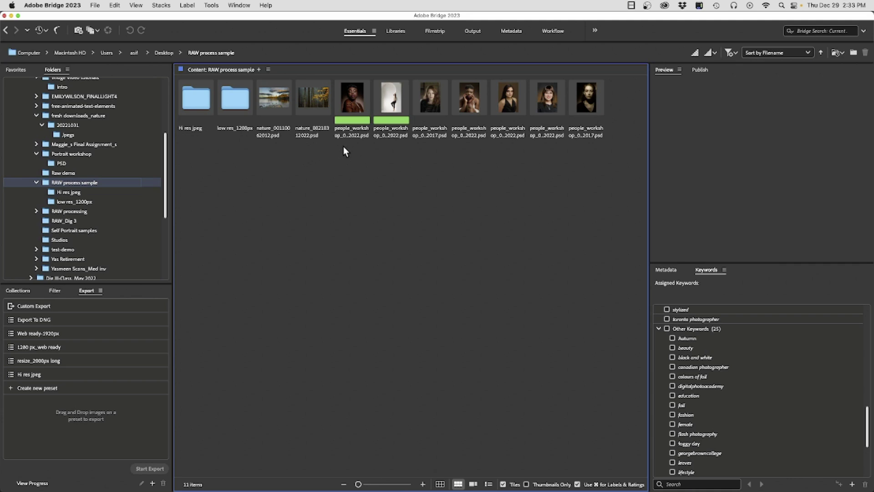
click(554, 30)
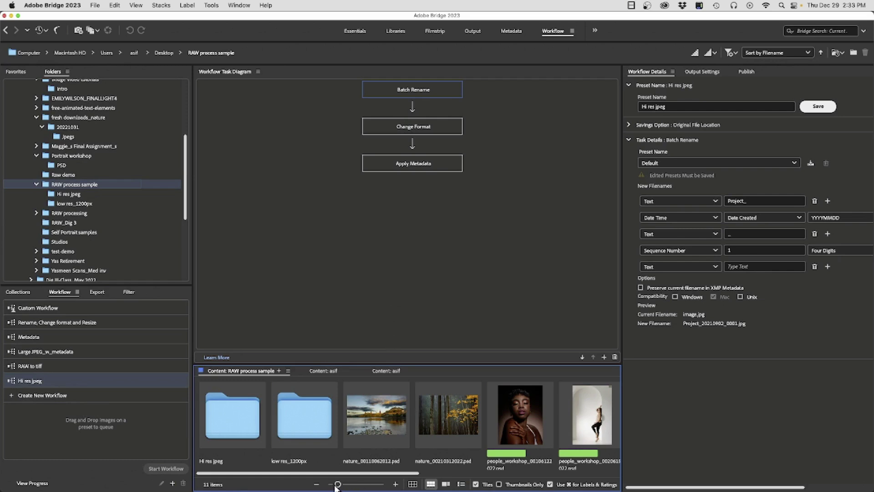
drag(337, 485, 331, 486)
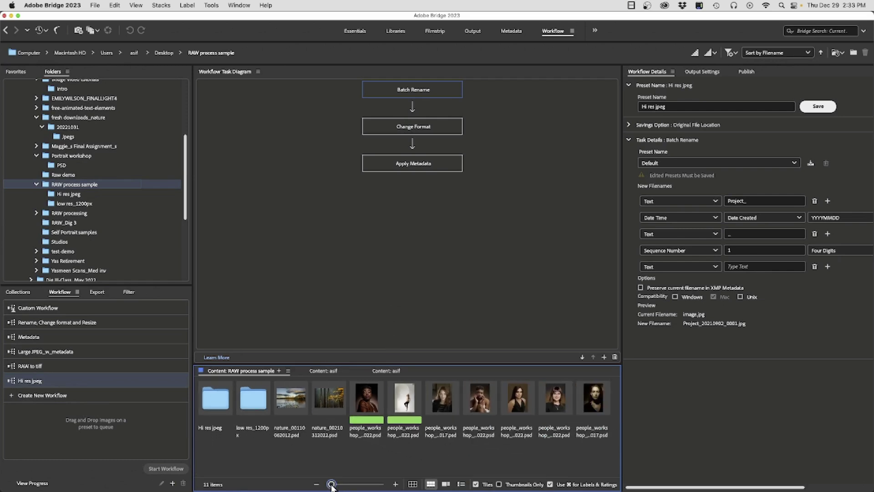
Queue the seven people_workshop PSD portraits on the Hi res jpeg workflow, run it, and dismiss the progress report.
drag(373, 447, 607, 397)
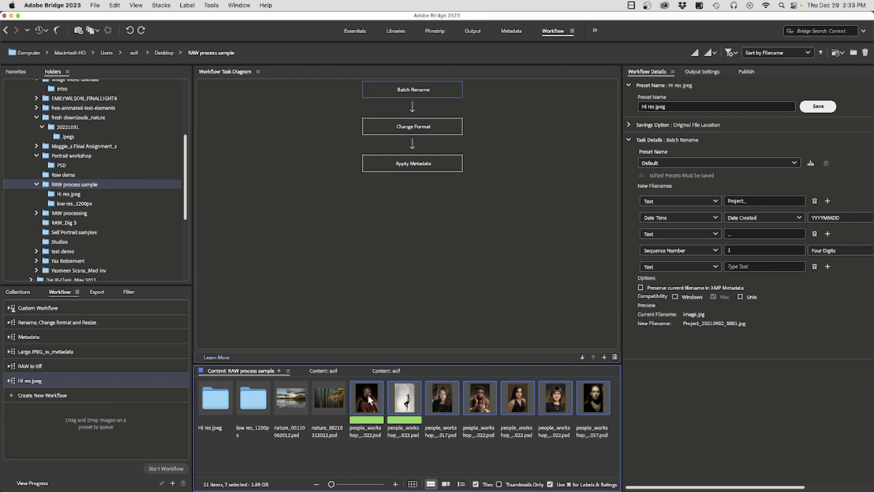
drag(368, 395, 59, 383)
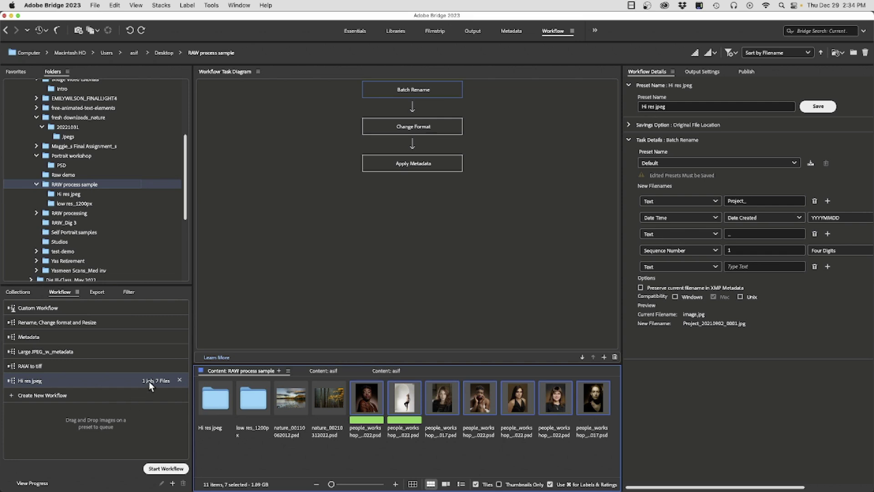
click(160, 469)
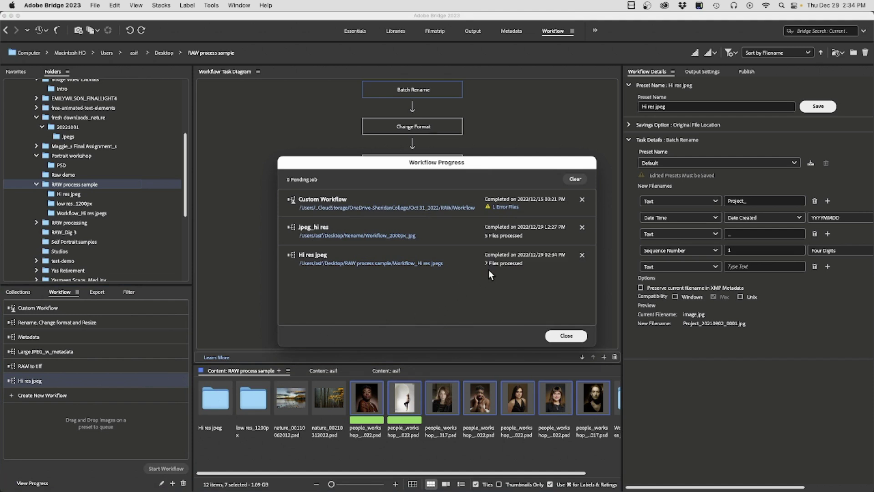
click(569, 337)
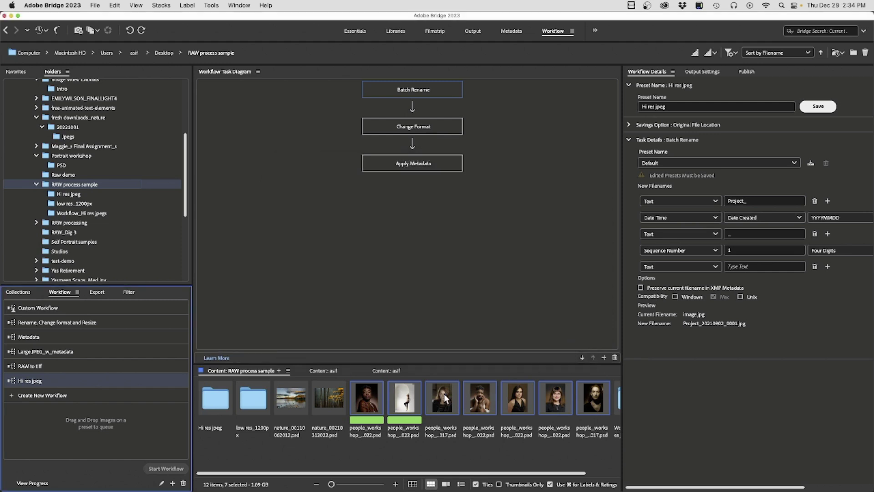
Open the Workflow_Hi res jpegs folder in the Essentials workspace and inspect the keywords and metadata of the converted portraits.
click(353, 30)
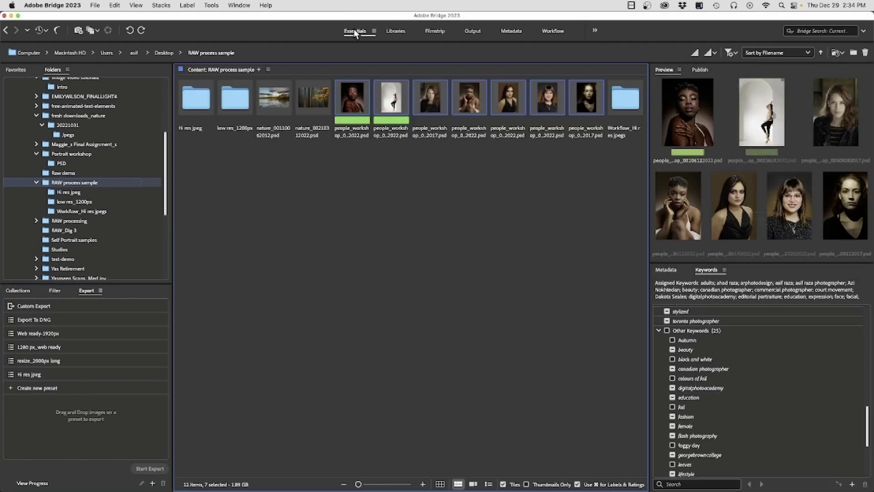
click(624, 102)
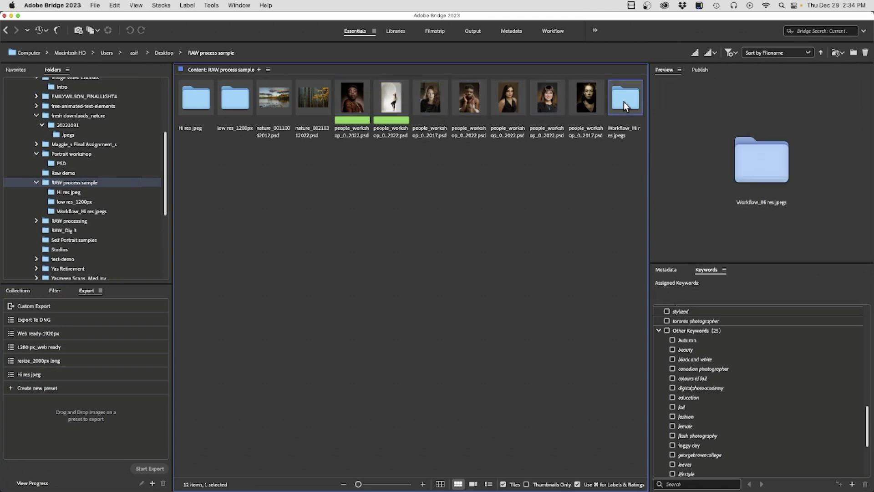
double_click(623, 102)
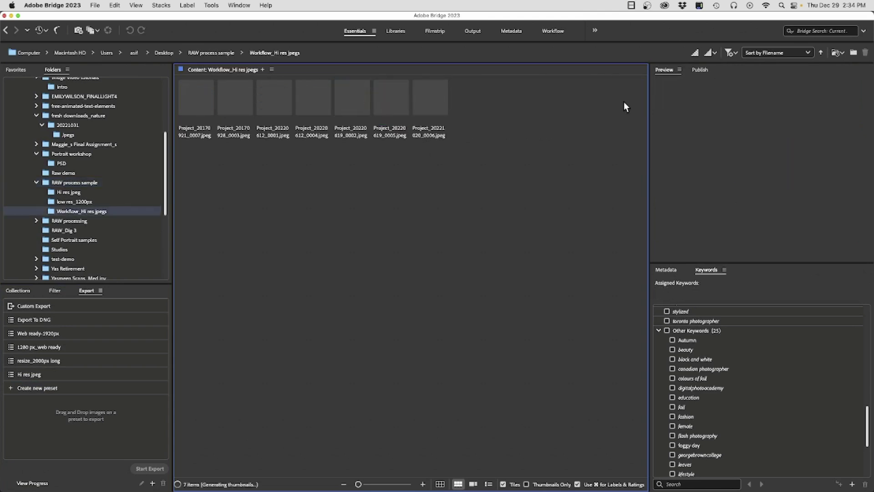
click(434, 104)
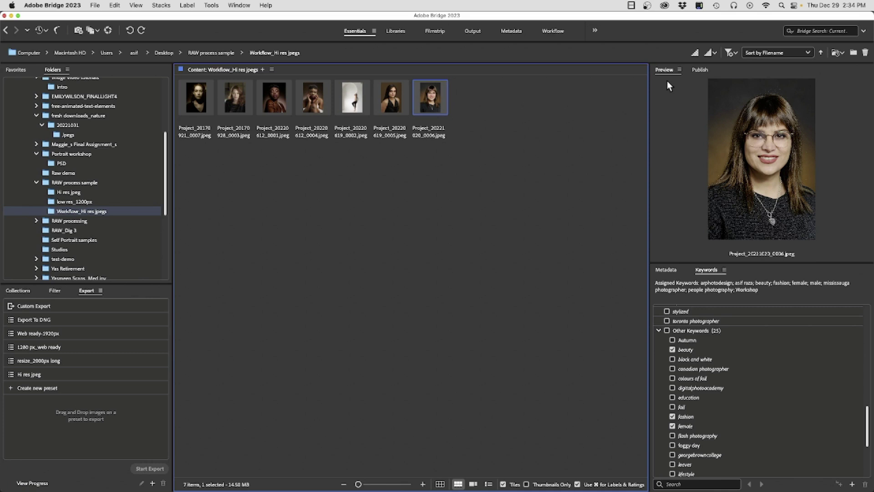
click(666, 270)
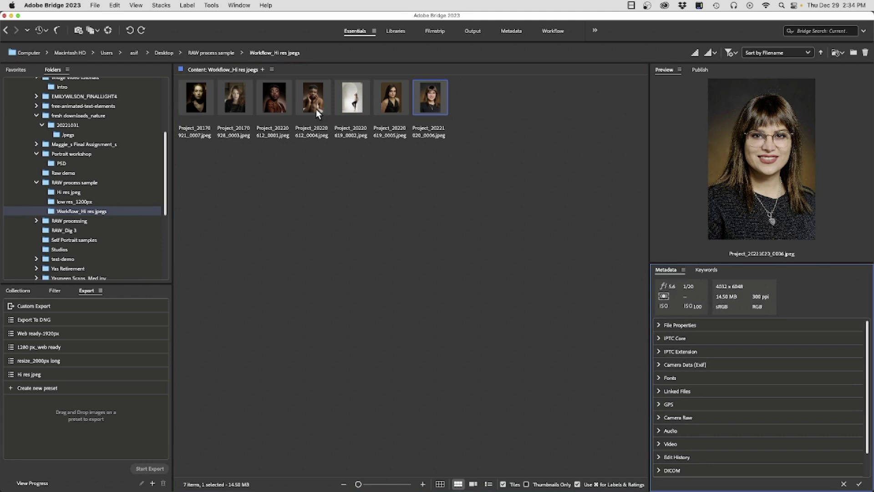
click(229, 96)
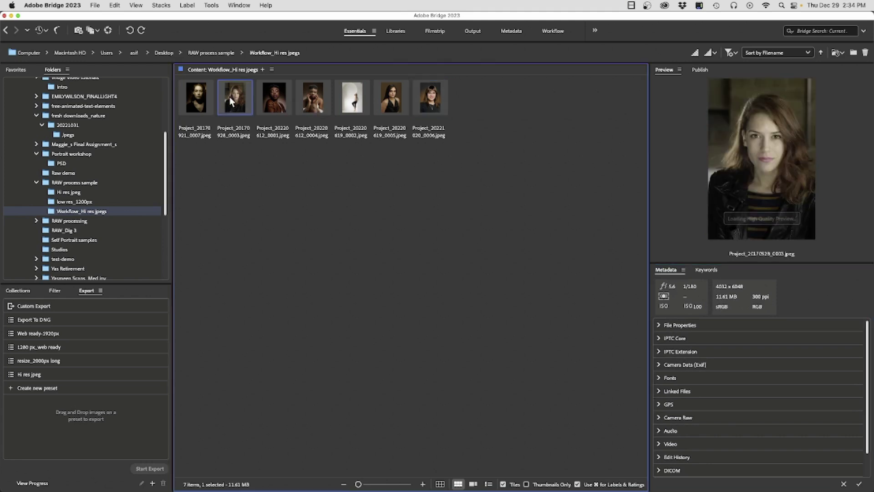